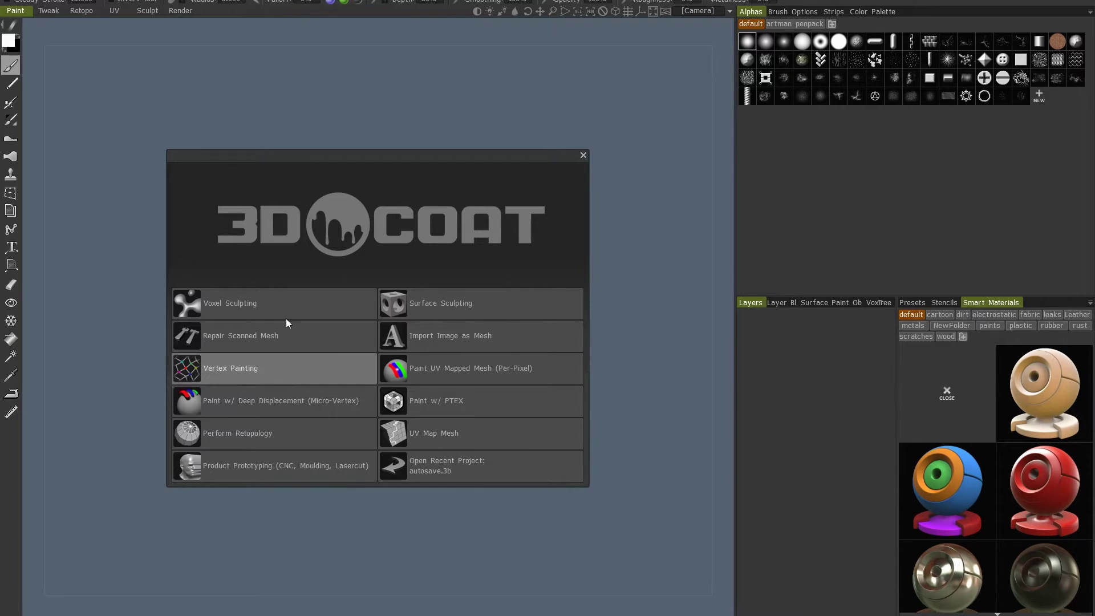
Start a new Voxel Sculpting scene with an empty volume
left_click(235, 296)
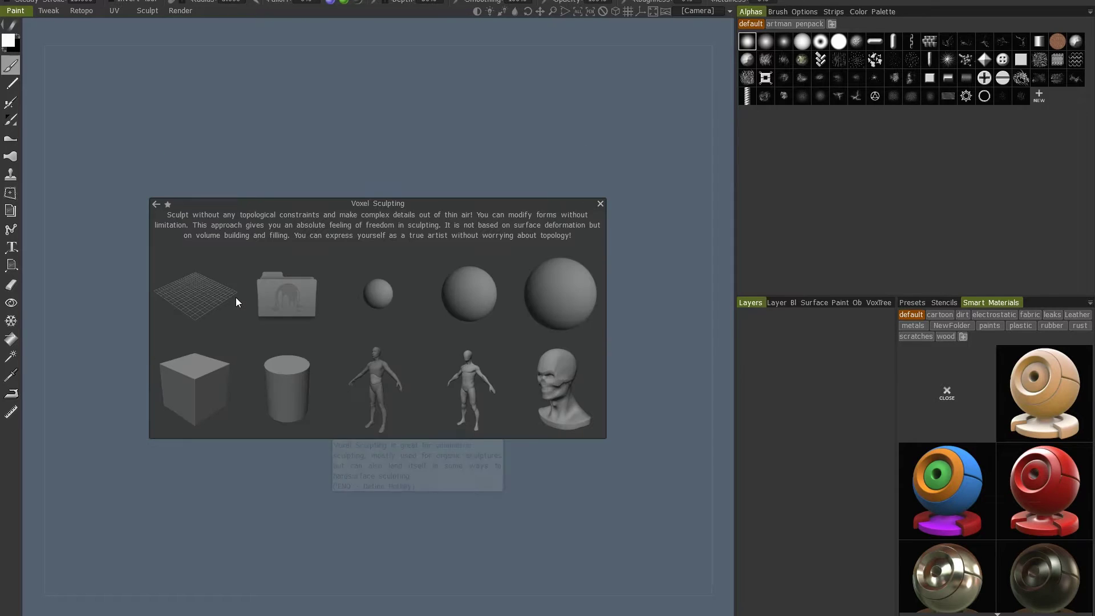
left_click(199, 281)
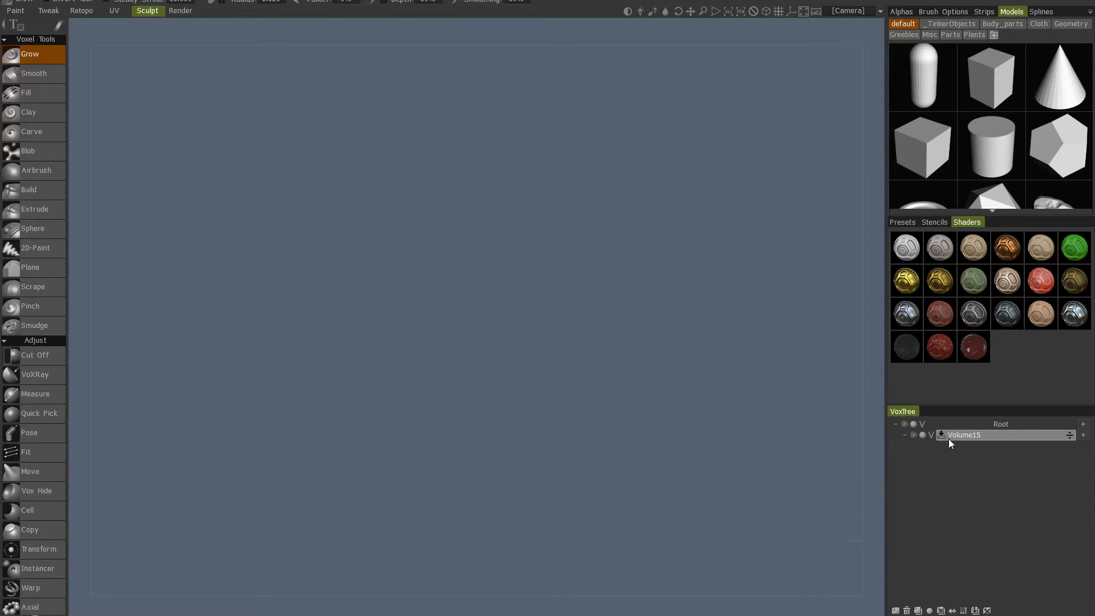
Increase the resolution of Volume15 to 2x and activate the Primitives tool
left_click(975, 610)
scroll(29, 443, "down", 5)
scroll(29, 444, "down", 3)
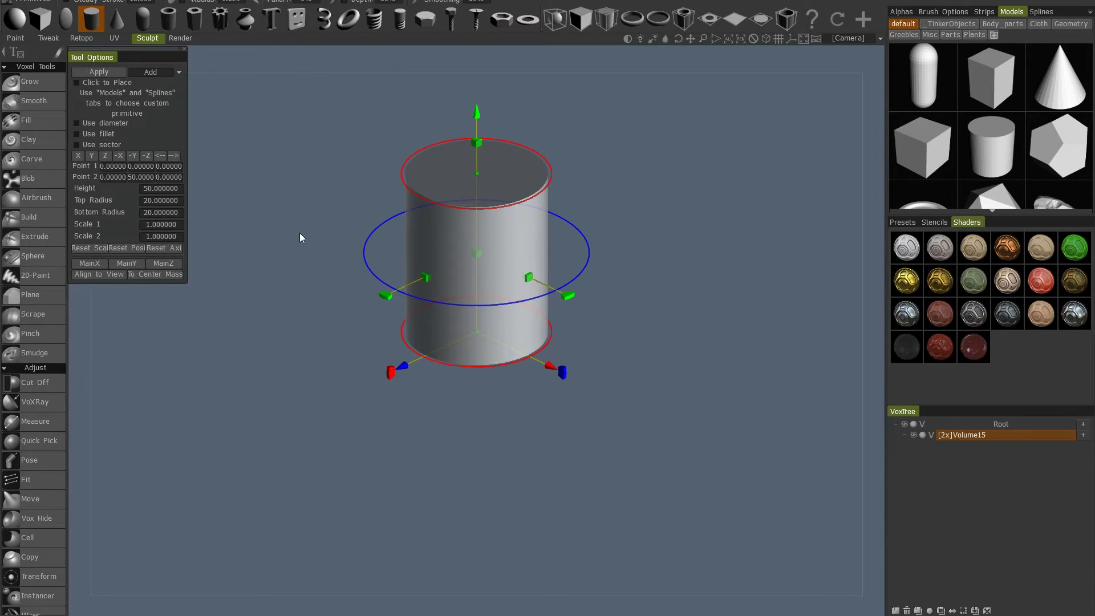
middle_click_drag(296, 205, 316, 303)
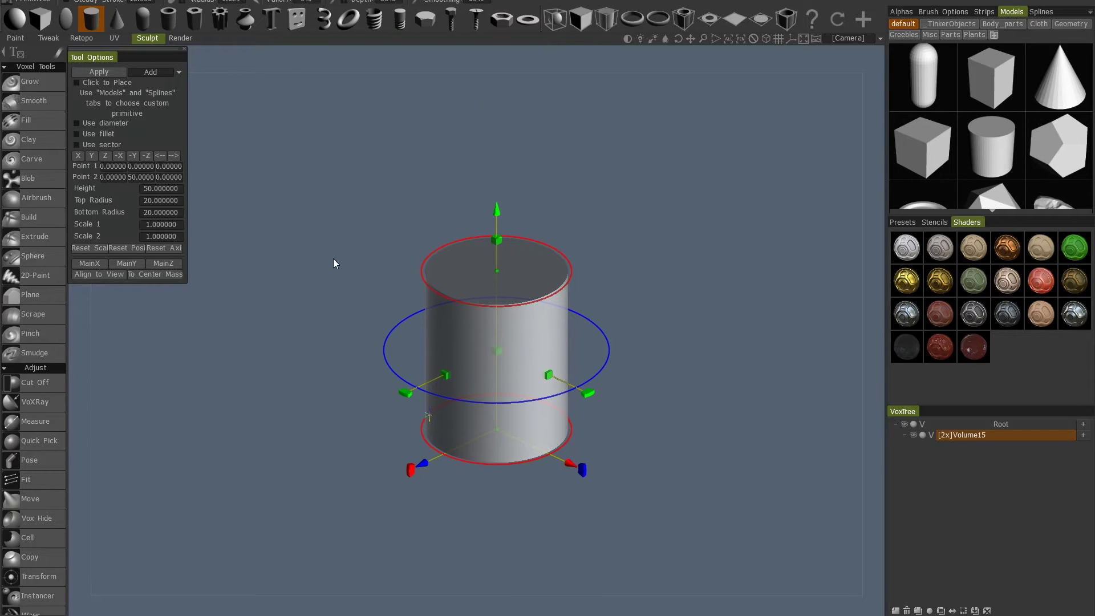
Preview the available primitive shapes one by one, from the sphere and cube through the capsule, tube and gear to the lathe
left_click(15, 19)
left_click(40, 20)
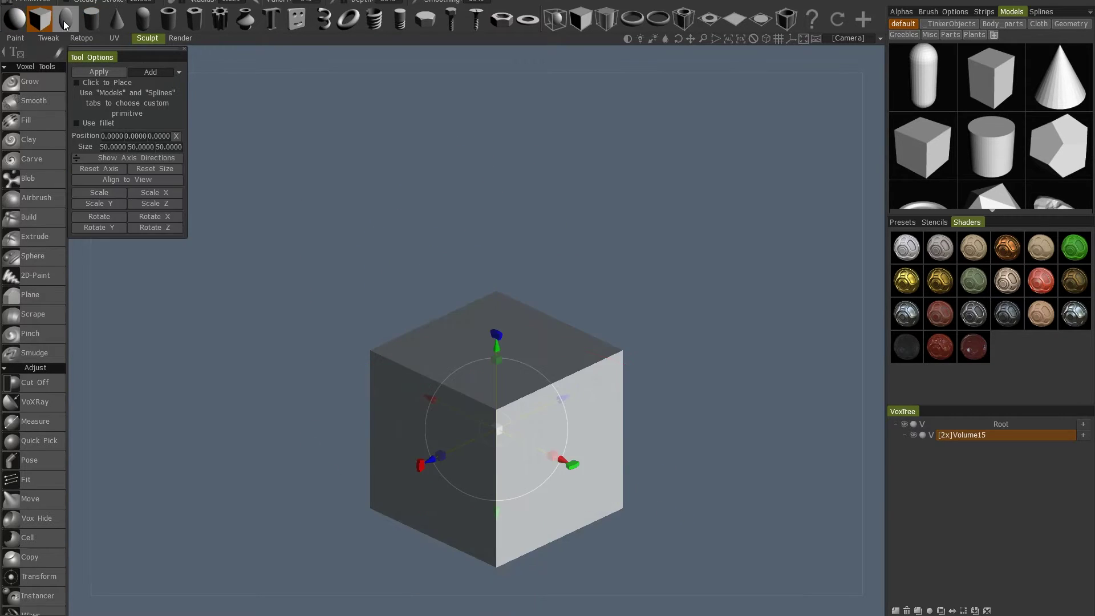
left_click(64, 20)
left_click(91, 21)
left_click(118, 21)
left_click(144, 21)
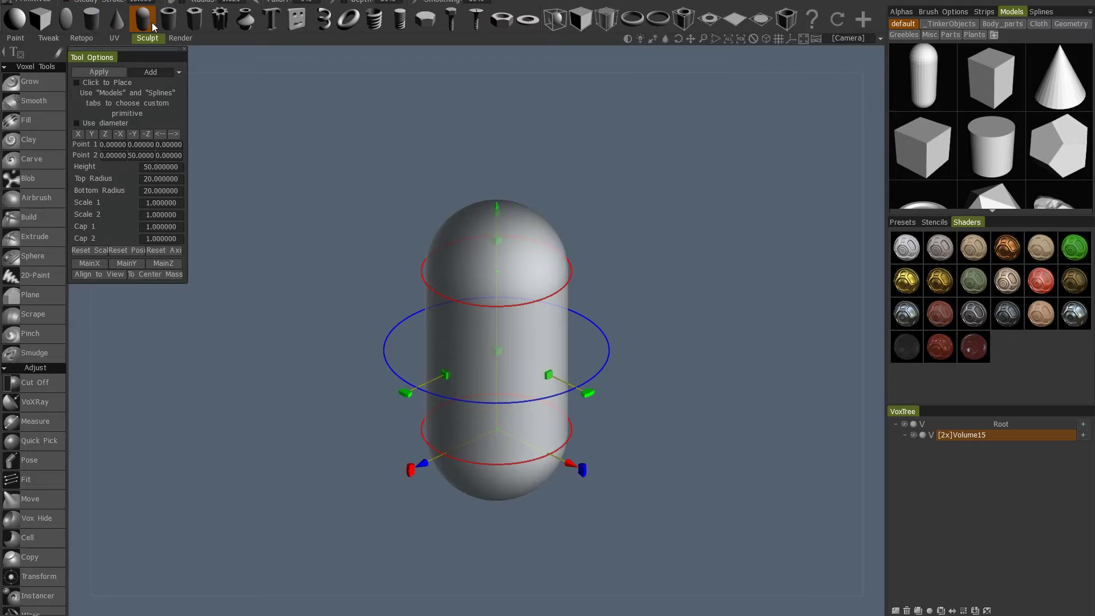
left_click(168, 20)
left_click(194, 21)
left_click(219, 21)
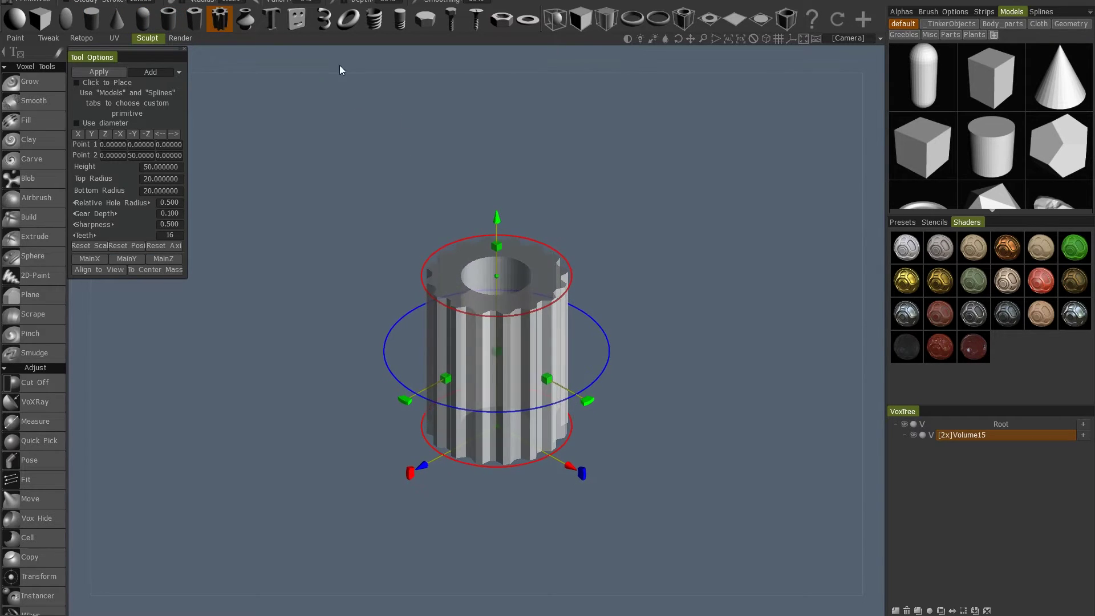
left_click(247, 22)
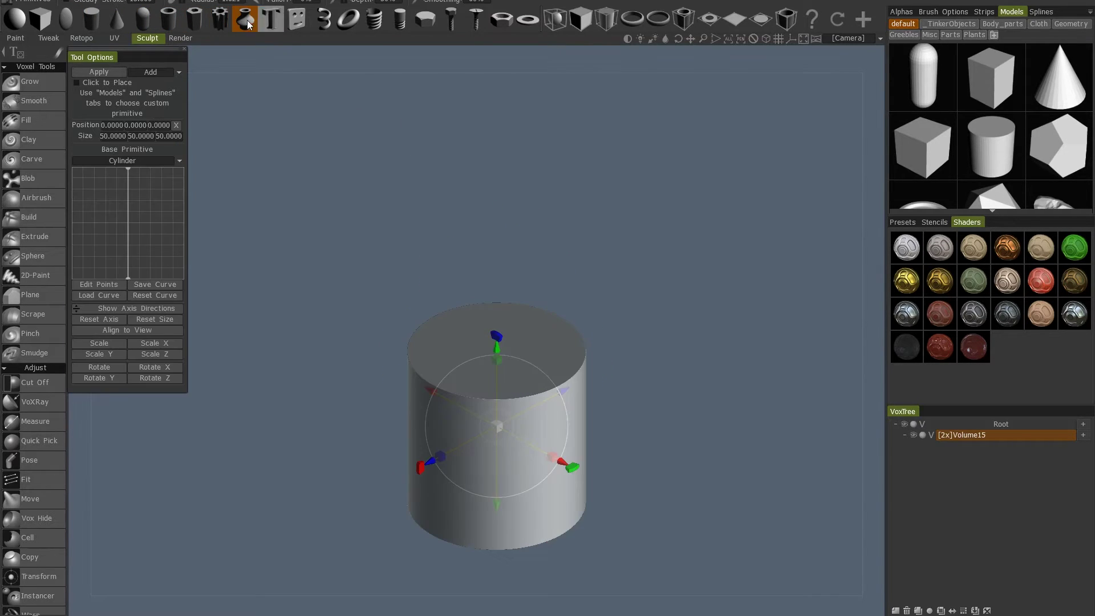
Shape a cylinder primitive into a tapered base about 38 high, with a top radius of about 27 and bottom radius of about 33
left_click(99, 25)
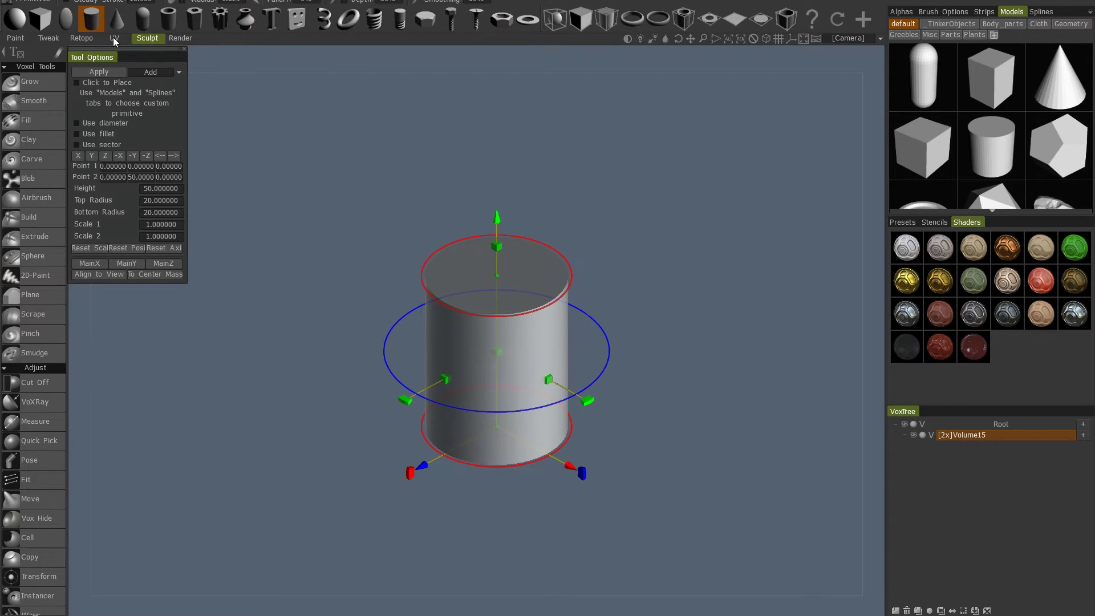
left_click_drag(491, 224, 565, 234)
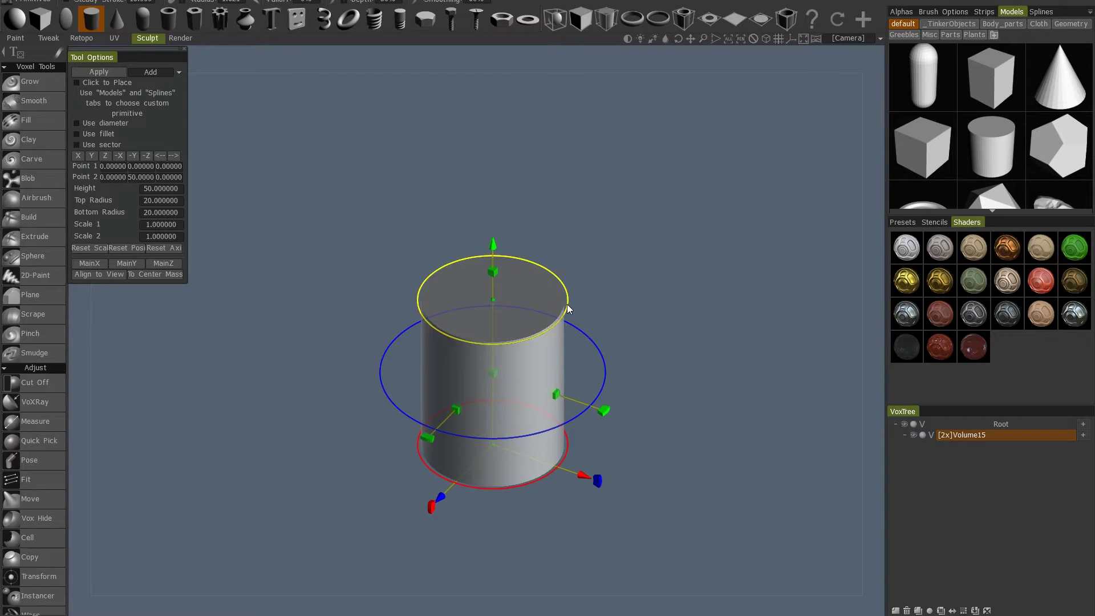
left_click_drag(567, 303, 535, 313)
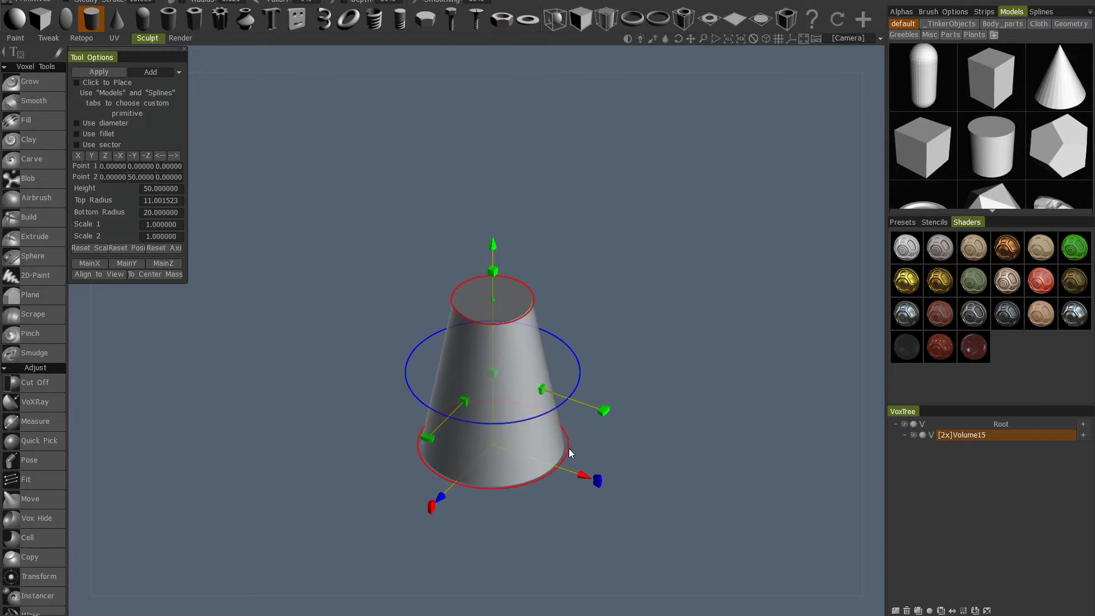
left_click_drag(587, 391, 610, 393)
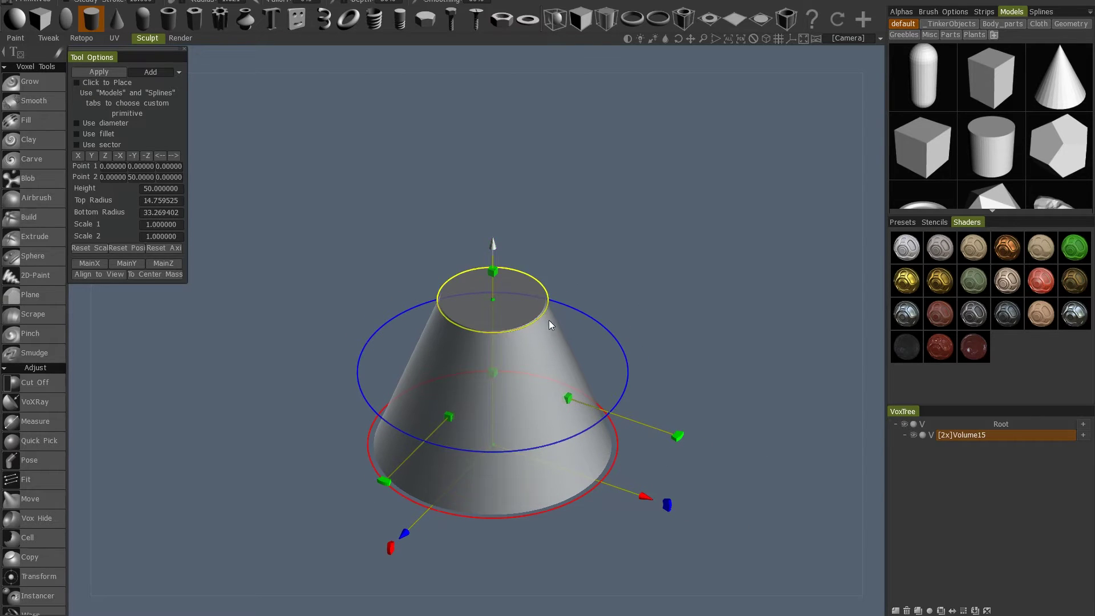
left_click_drag(549, 320, 577, 334)
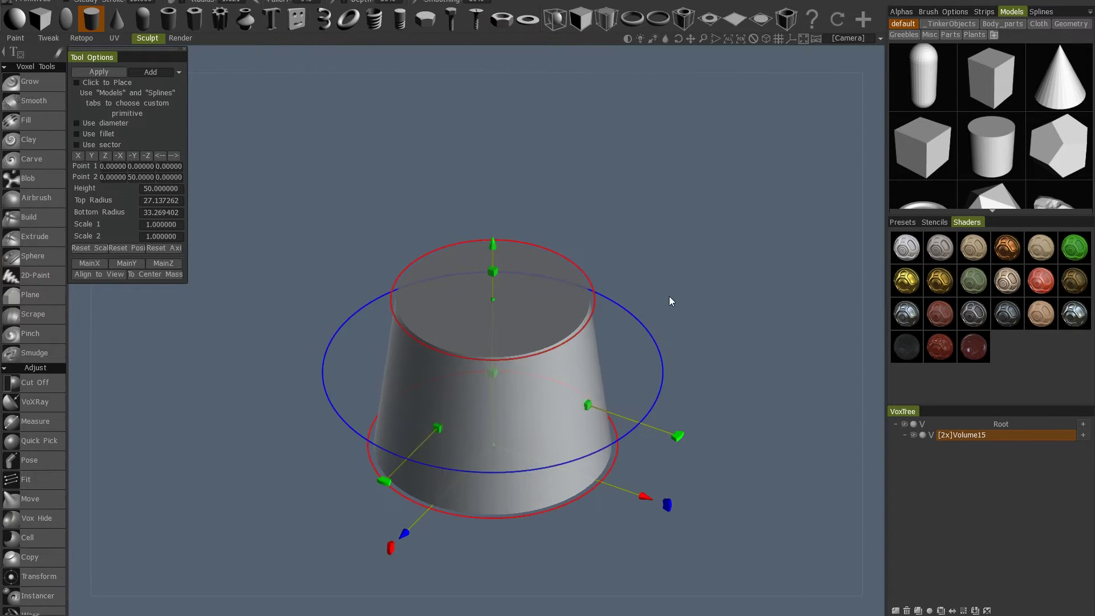
left_click_drag(669, 296, 662, 272)
left_click_drag(497, 264, 514, 193)
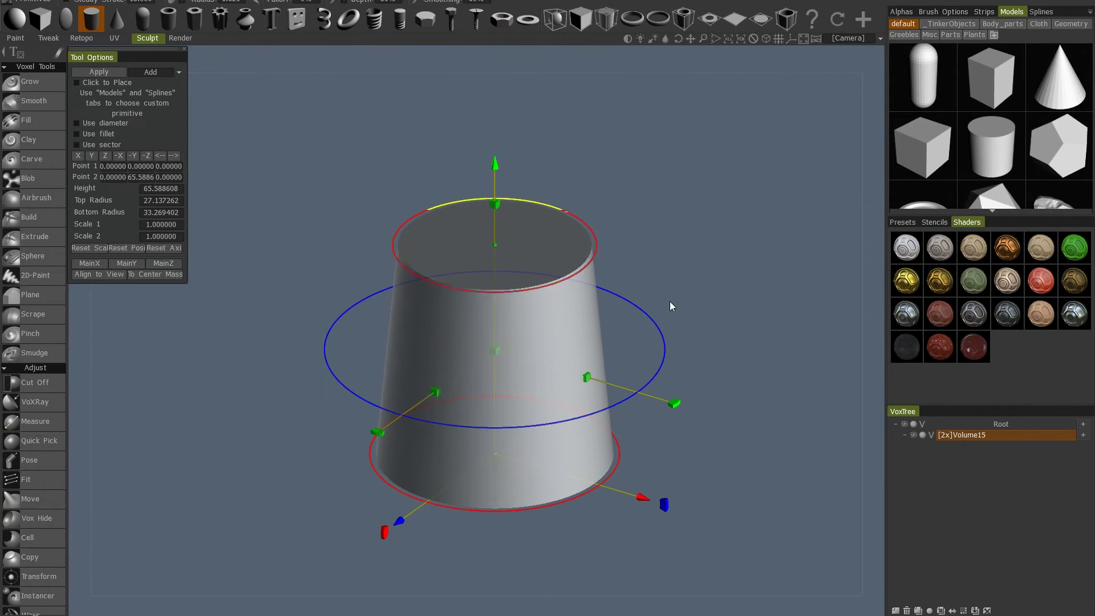
left_click_drag(596, 269, 553, 283)
left_click_drag(495, 202, 572, 368)
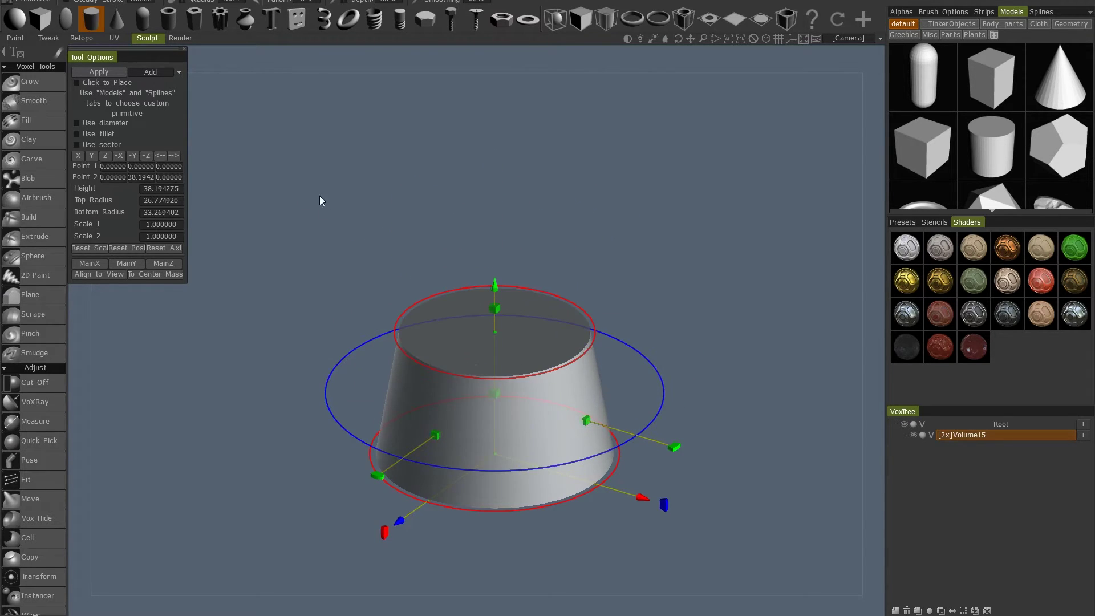
Add the tapered cylinder to the volume and raise the primitive so its lower point sits at about 58 in Y
left_click_drag(119, 49, 123, 58)
left_click(112, 78)
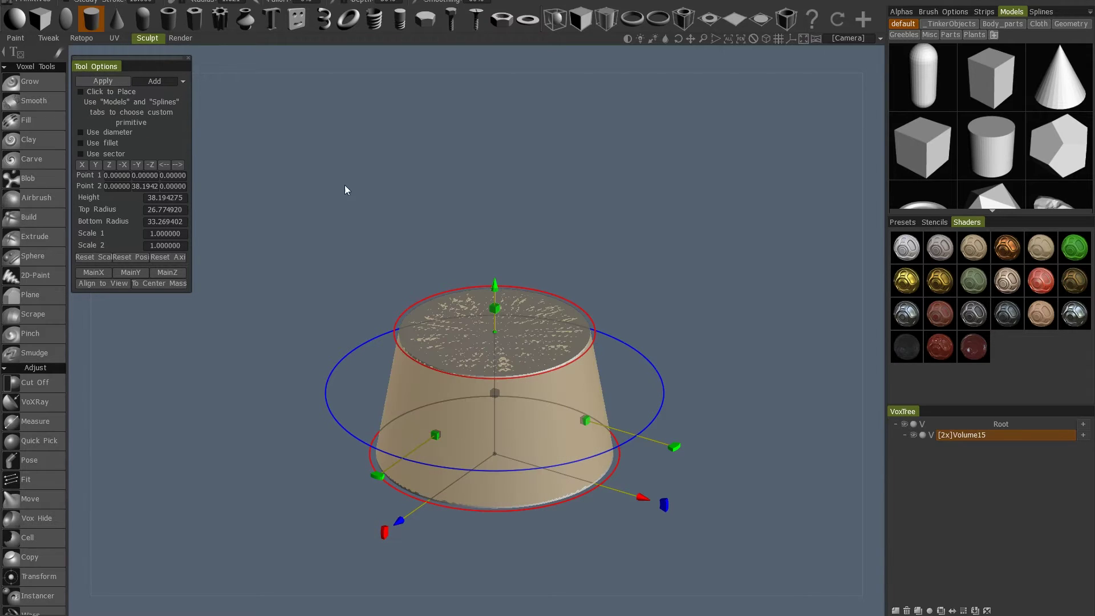
left_click_drag(497, 283, 491, 104)
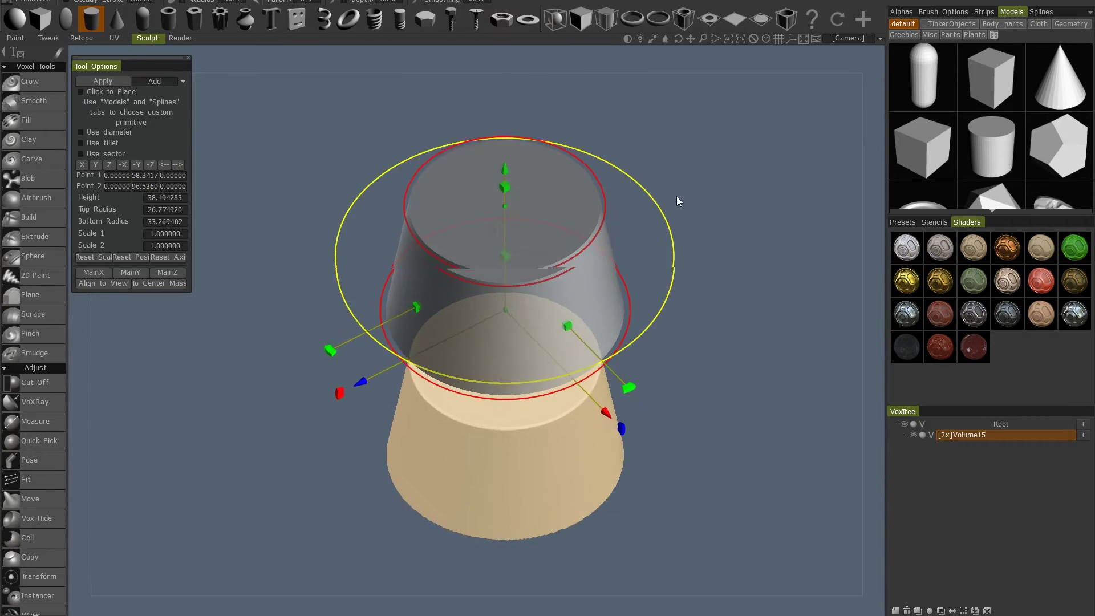
left_click_drag(705, 166, 741, 155)
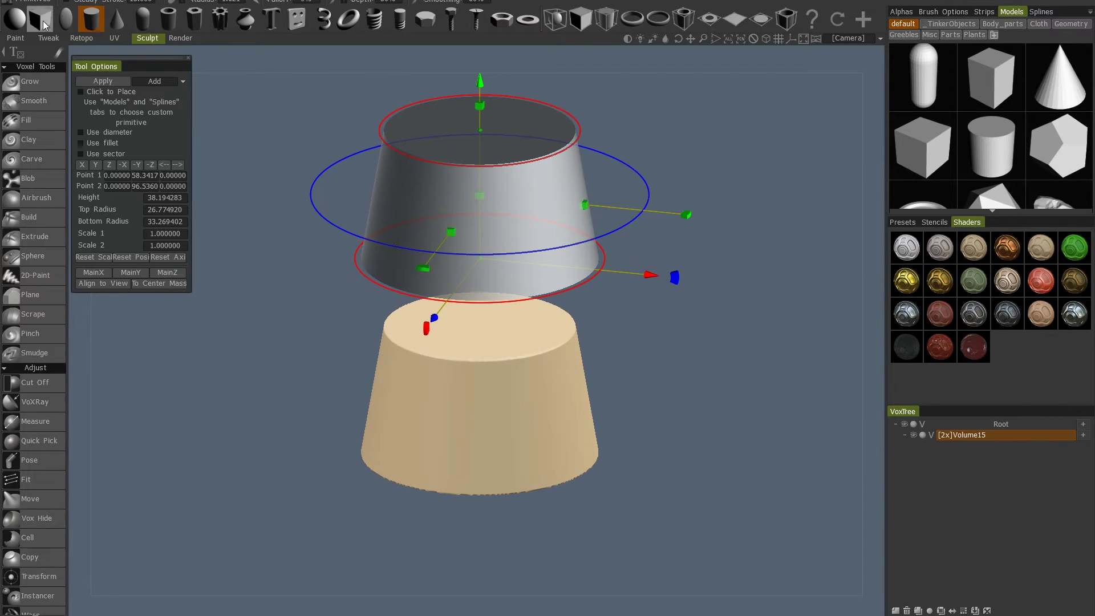
Add a capsule primitive to the volume, raised so its lower point sits at about 32 in Y
left_click(138, 22)
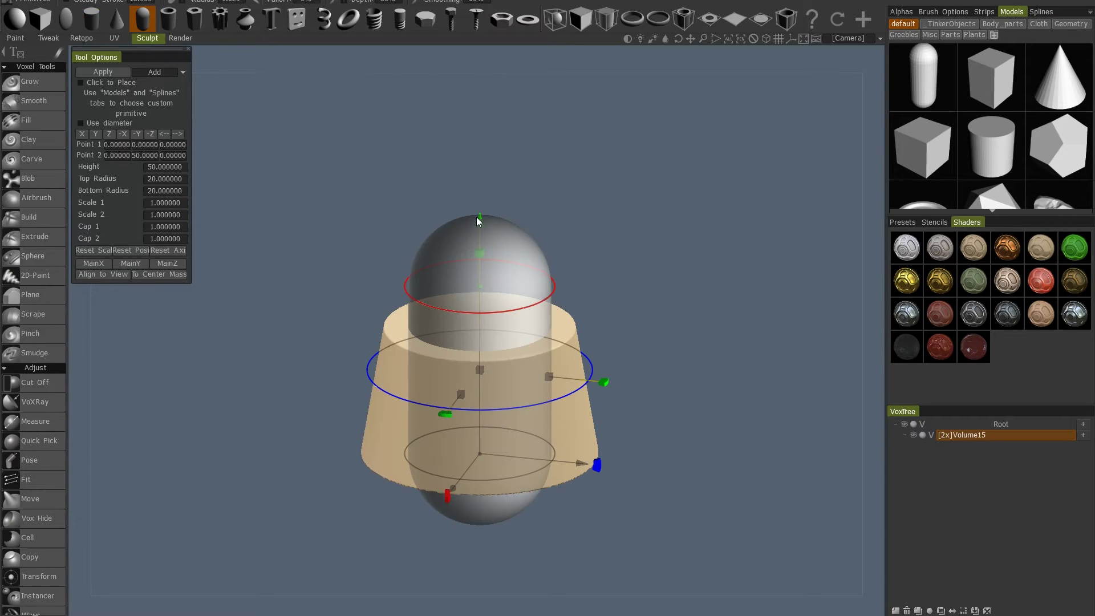
left_click_drag(482, 221, 481, 111)
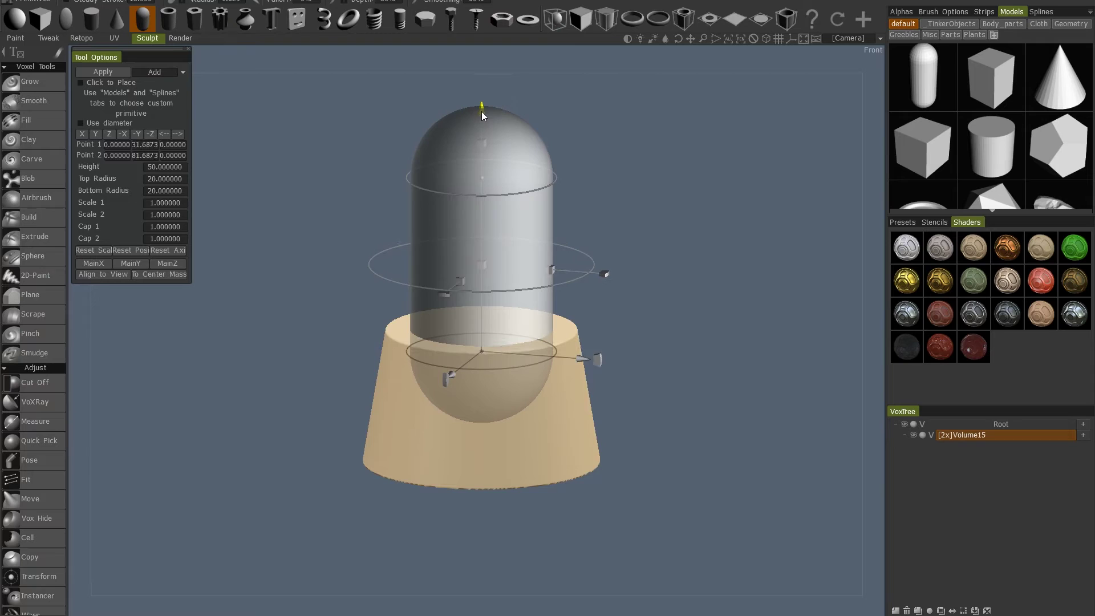
left_click(114, 73)
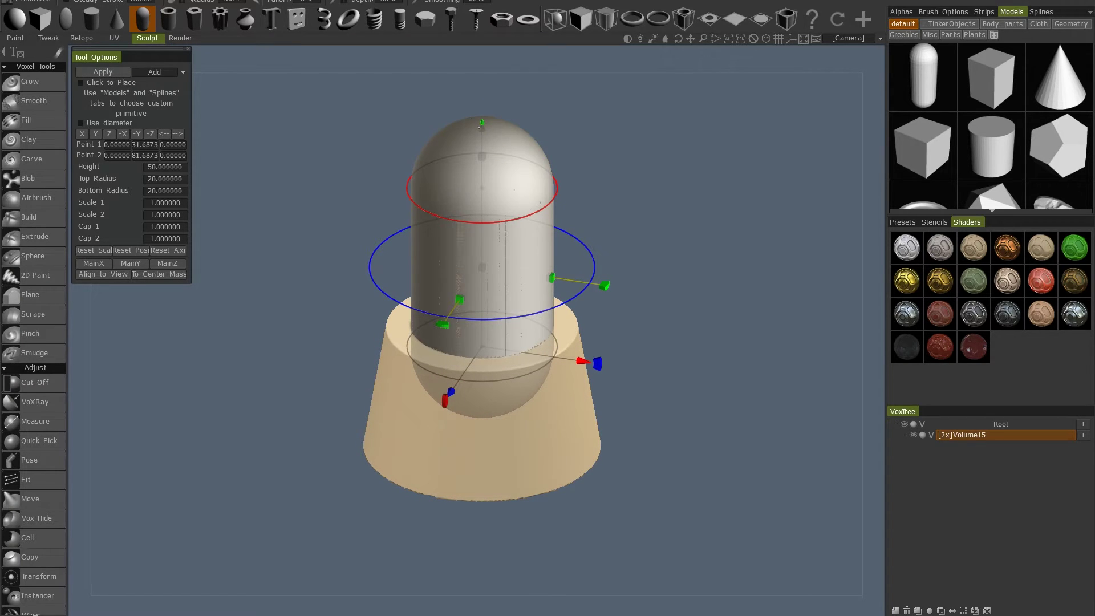
left_click_drag(482, 122, 482, 160)
Reset the cylinder primitive's scale, widen it to a radius of about 26.4 and place it over the capsule's dome at about 80 in Y
right_click_drag(641, 189, 573, 200)
middle_click_drag(572, 201, 577, 295)
left_click(90, 19)
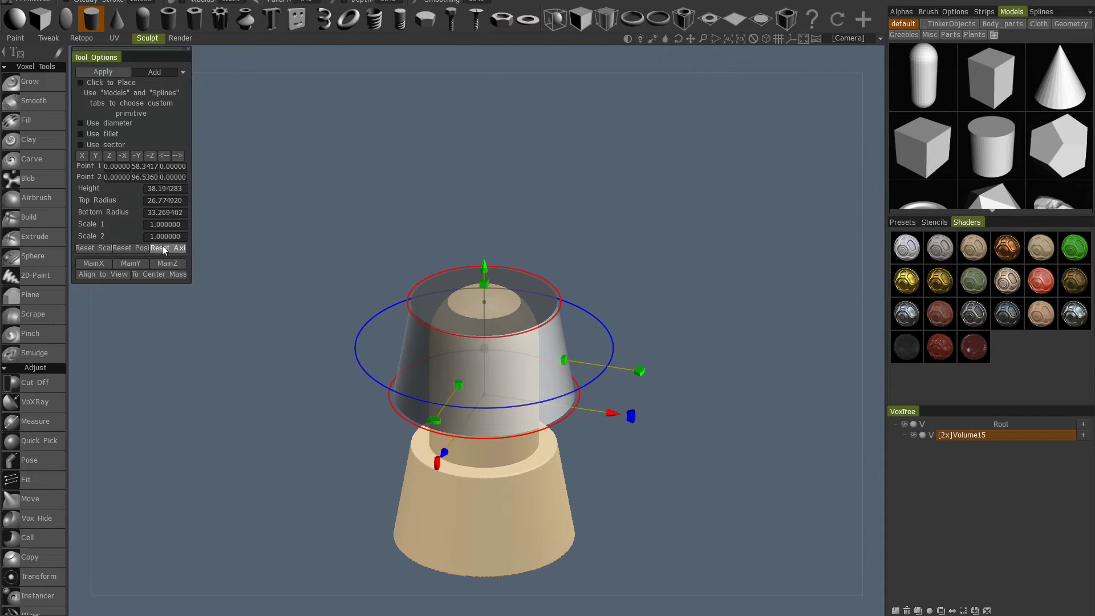
left_click(99, 249)
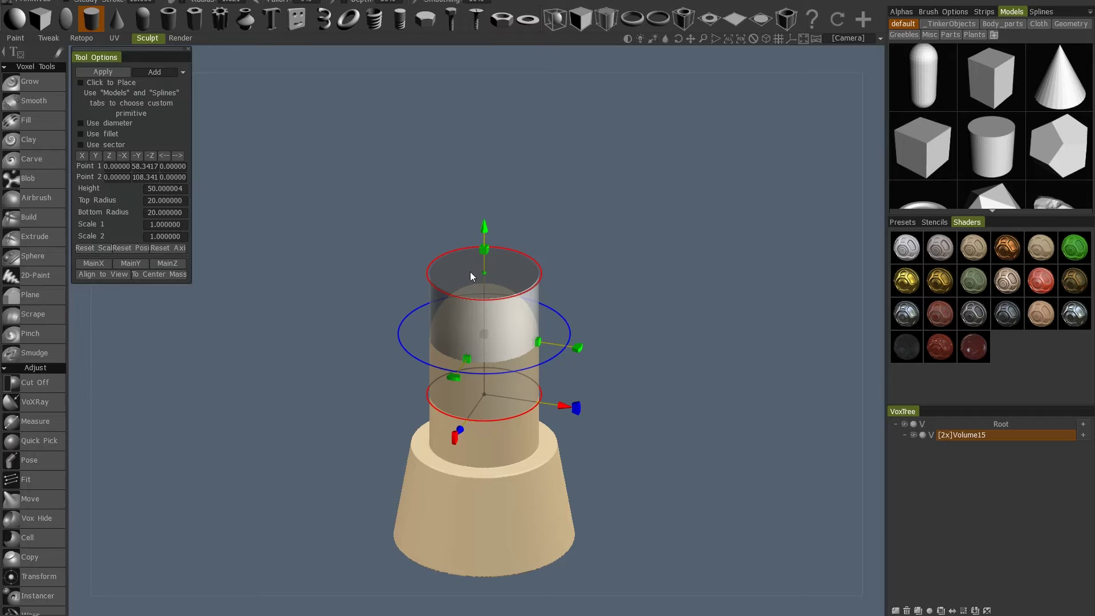
left_click_drag(485, 232, 529, 227)
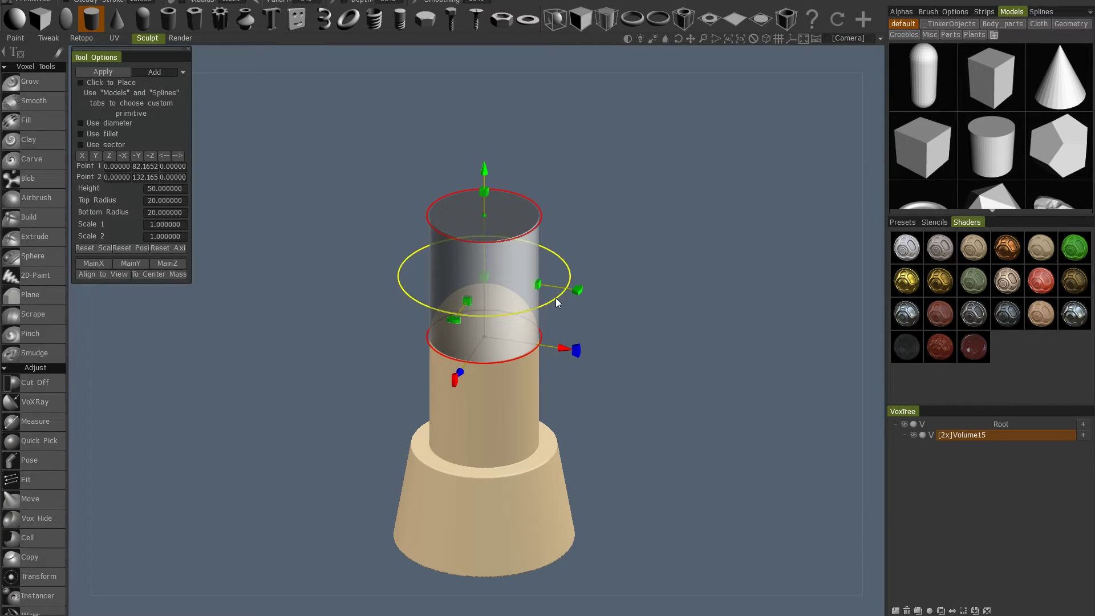
left_click_drag(557, 297, 577, 304)
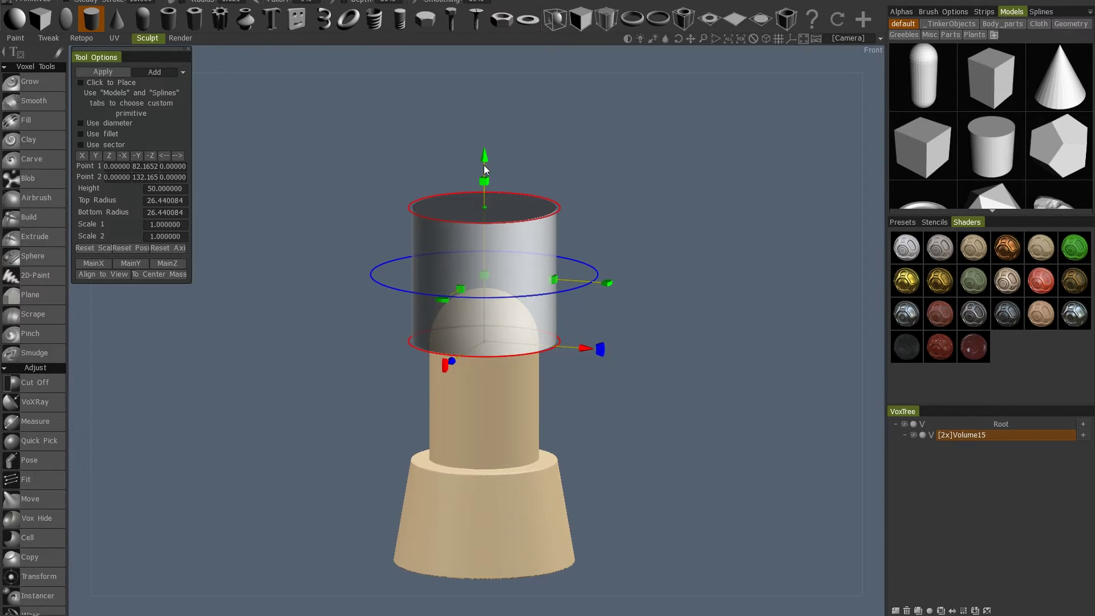
left_click_drag(484, 161, 484, 164)
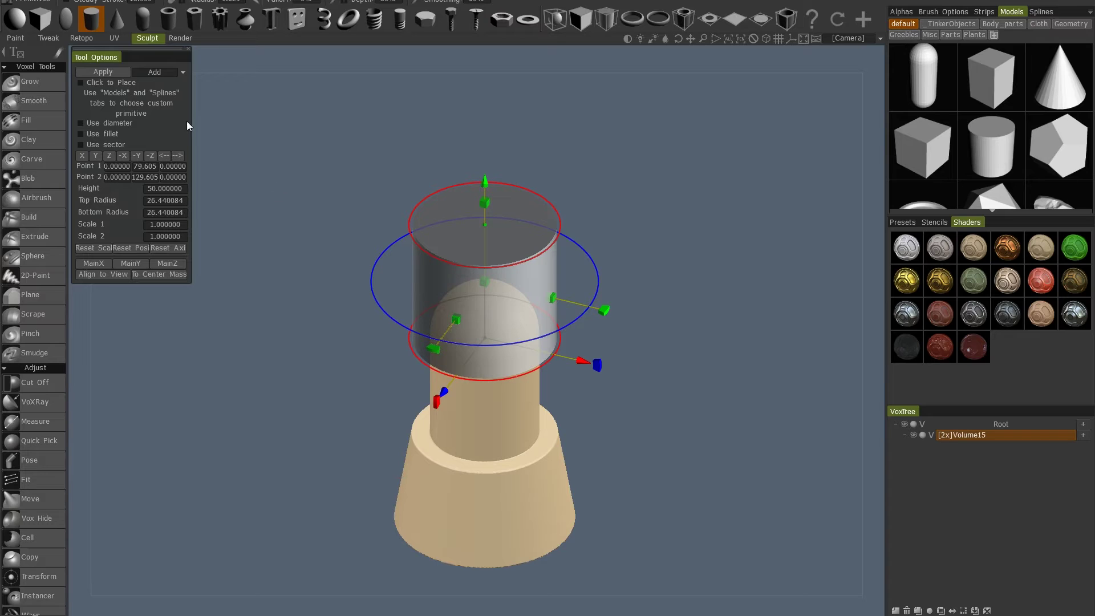
Subtract the cylinder from the volume to cut off the capsule's domed top, and lower the primitive to about 45 in Y
left_click(162, 73)
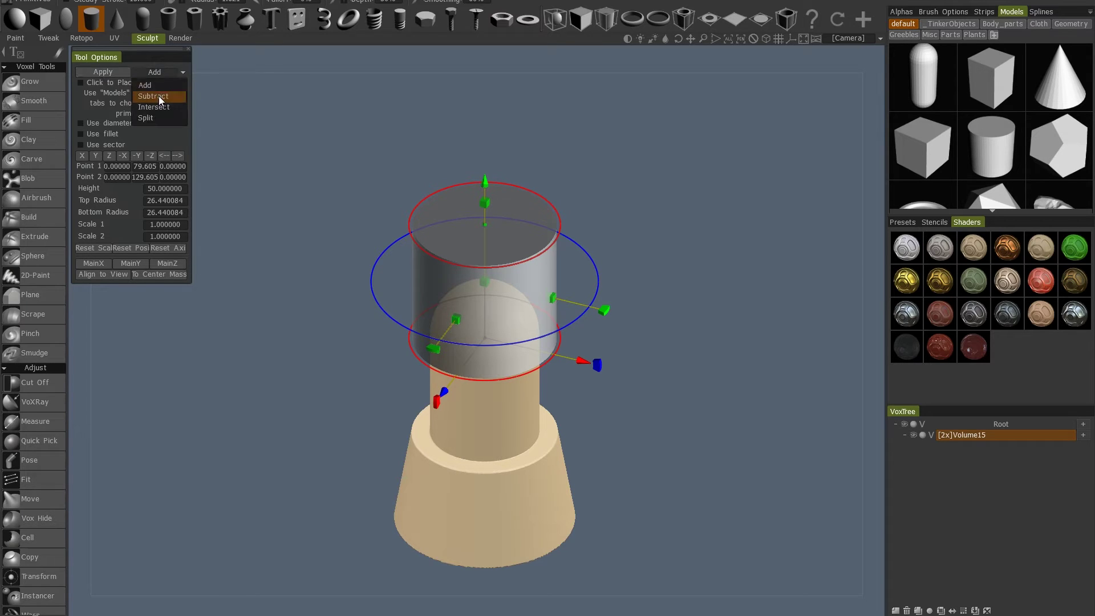
left_click(158, 96)
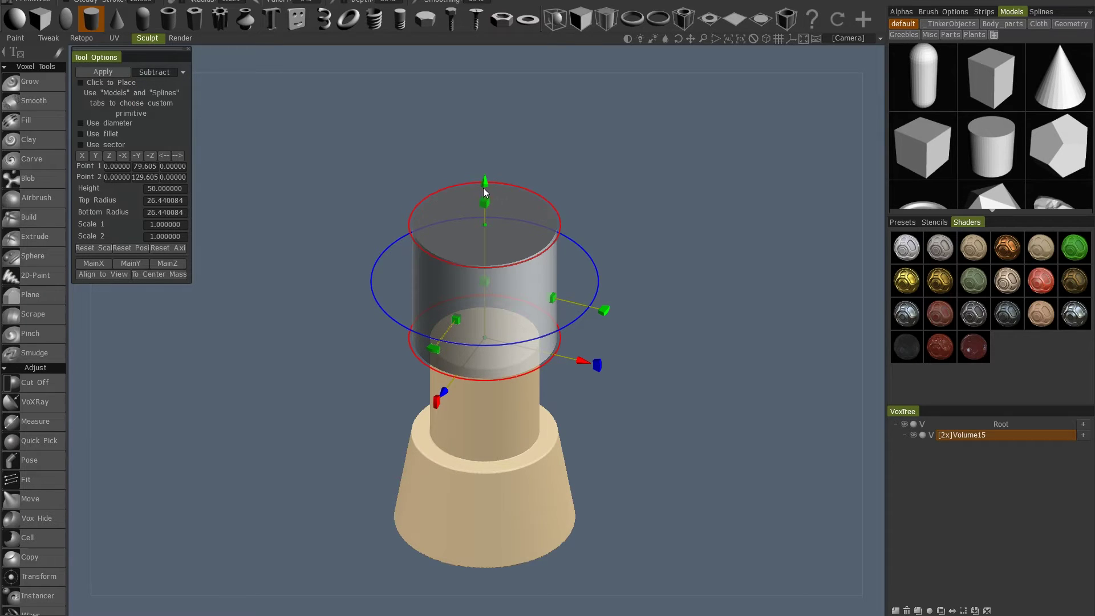
left_click_drag(485, 168, 489, 269)
Set the symmetry type to Radial Symmetry with a radial order of 6
left_click_drag(622, 270, 616, 356)
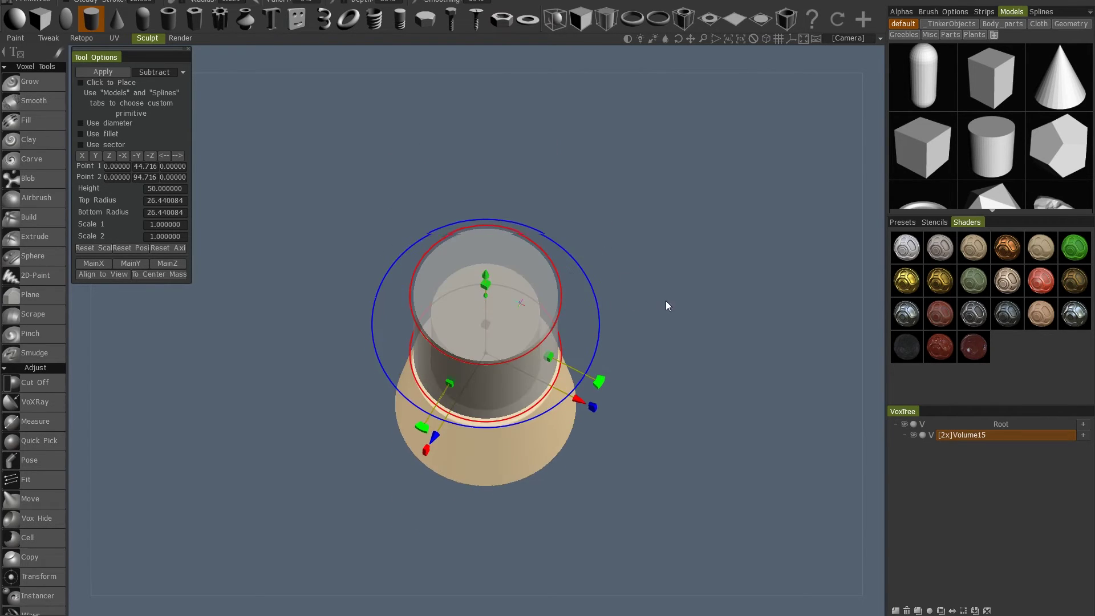
right_click_drag(666, 300, 704, 286)
middle_click_drag(704, 285, 669, 323)
left_click_drag(662, 306, 669, 319)
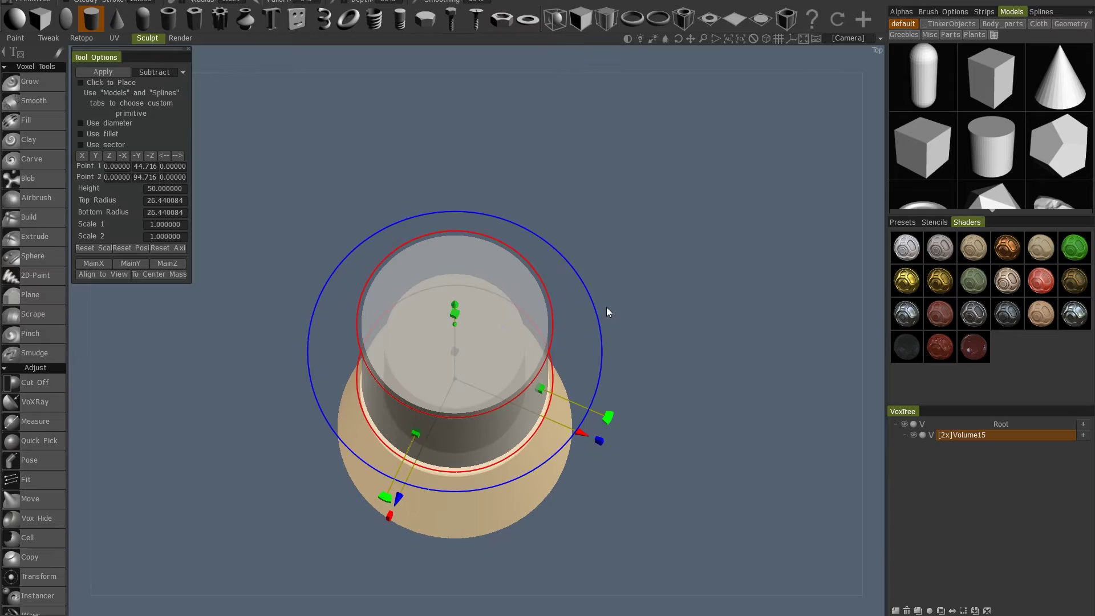
key("s")
key("s")
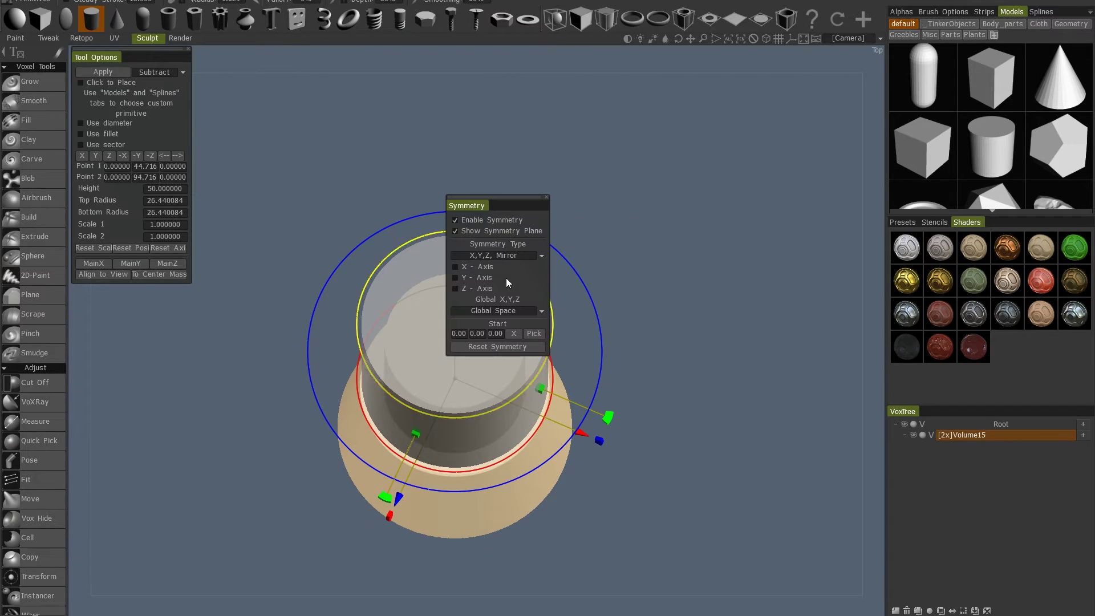
left_click(540, 255)
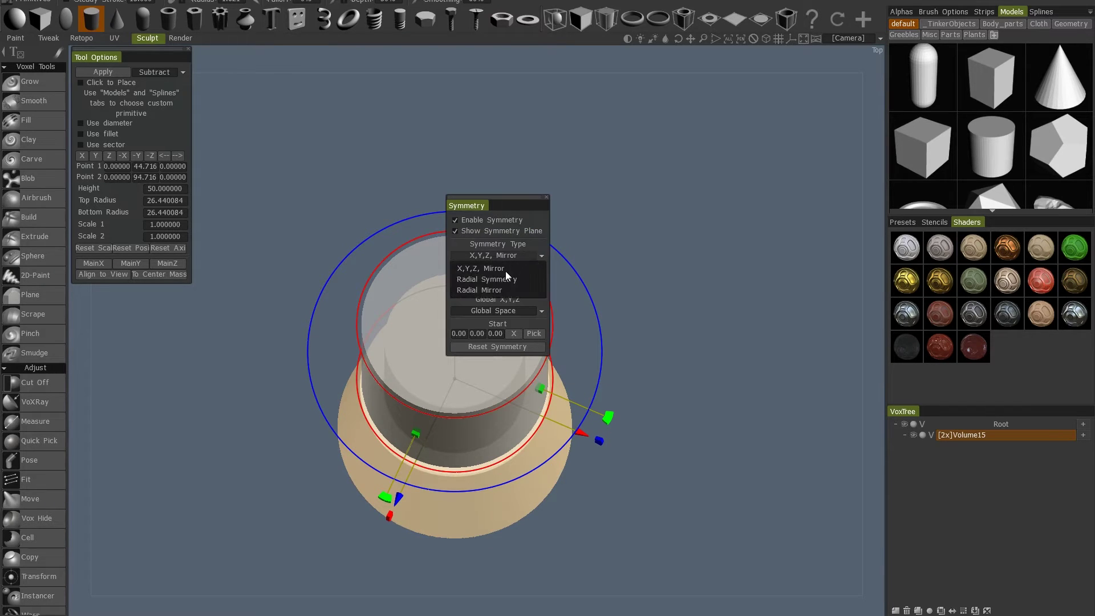
left_click(504, 279)
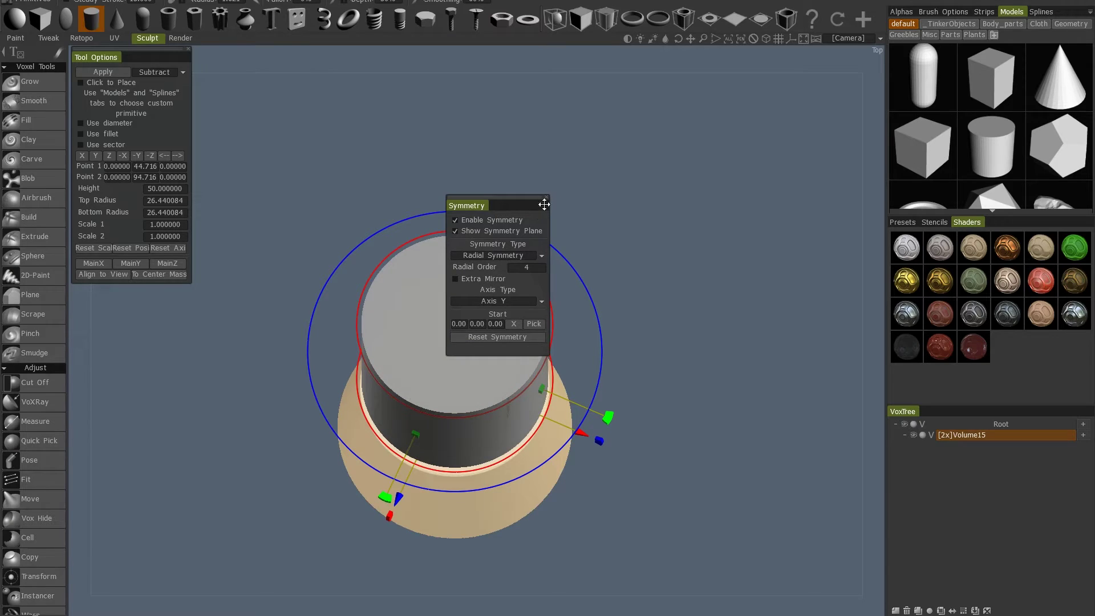
left_click(538, 267)
type("6")
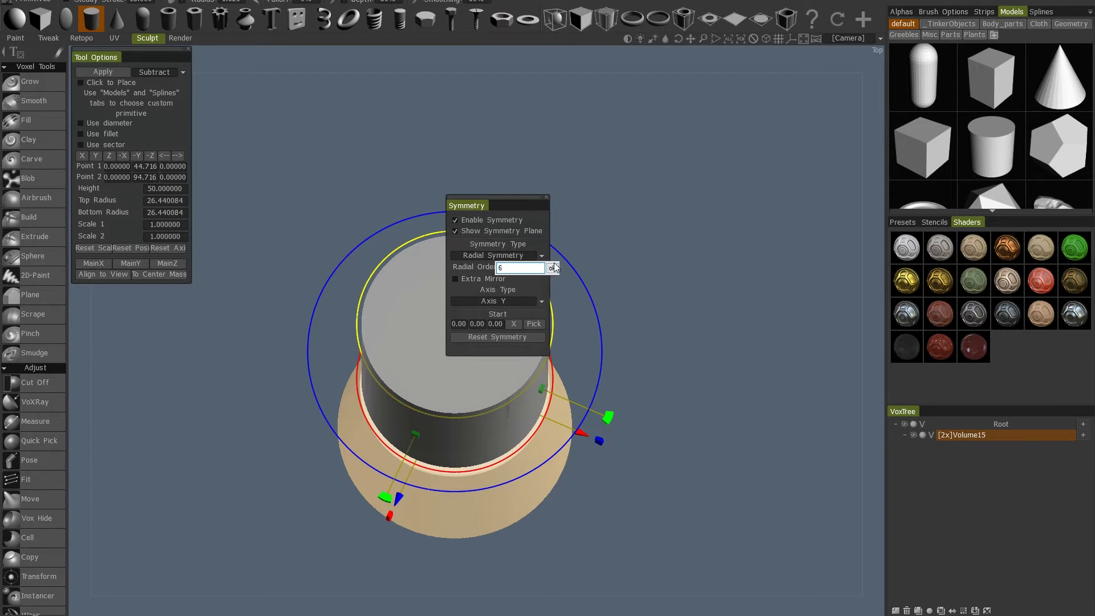
key("Return")
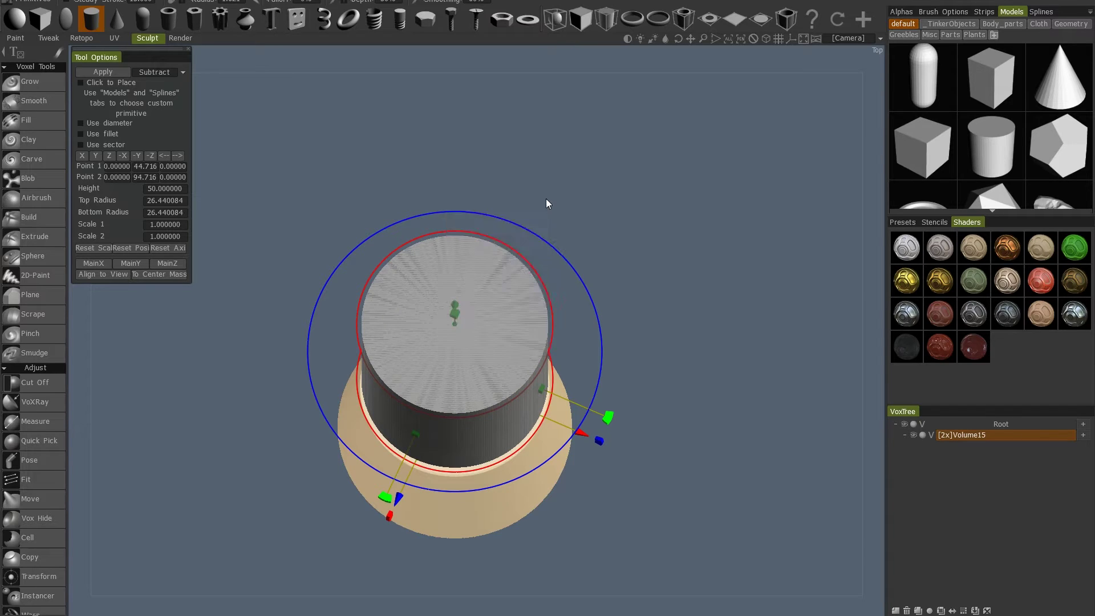
Move the cylinder primitive outward from the column's axis to about -35.4 in X and undo its accidental bottom radius change
left_click_drag(605, 350, 610, 374)
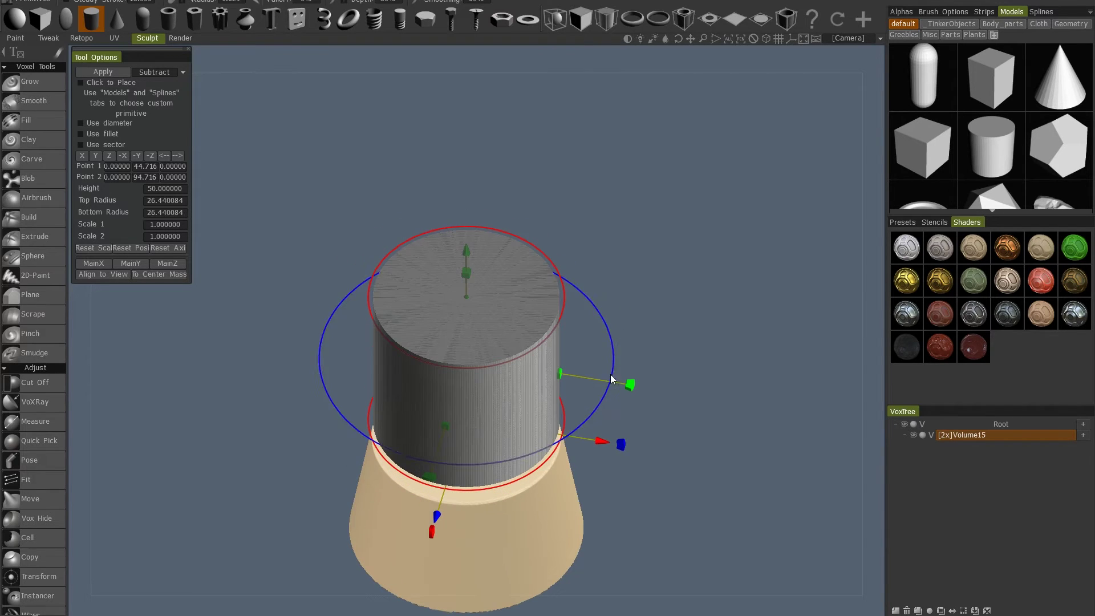
left_click_drag(605, 442, 638, 443)
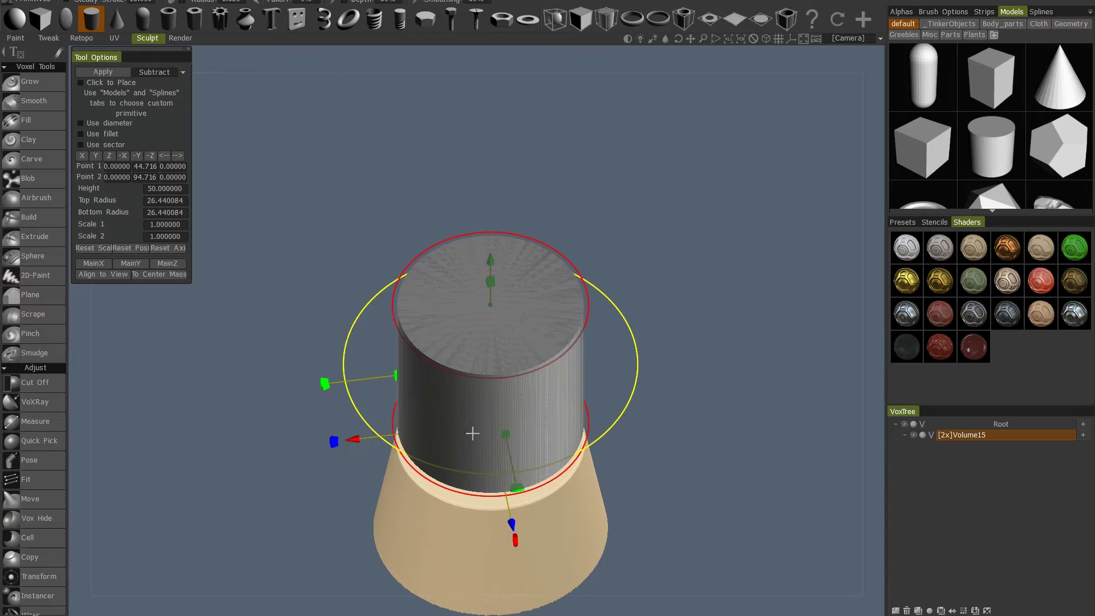
left_click_drag(355, 437, 246, 428)
left_click_drag(413, 433, 401, 406)
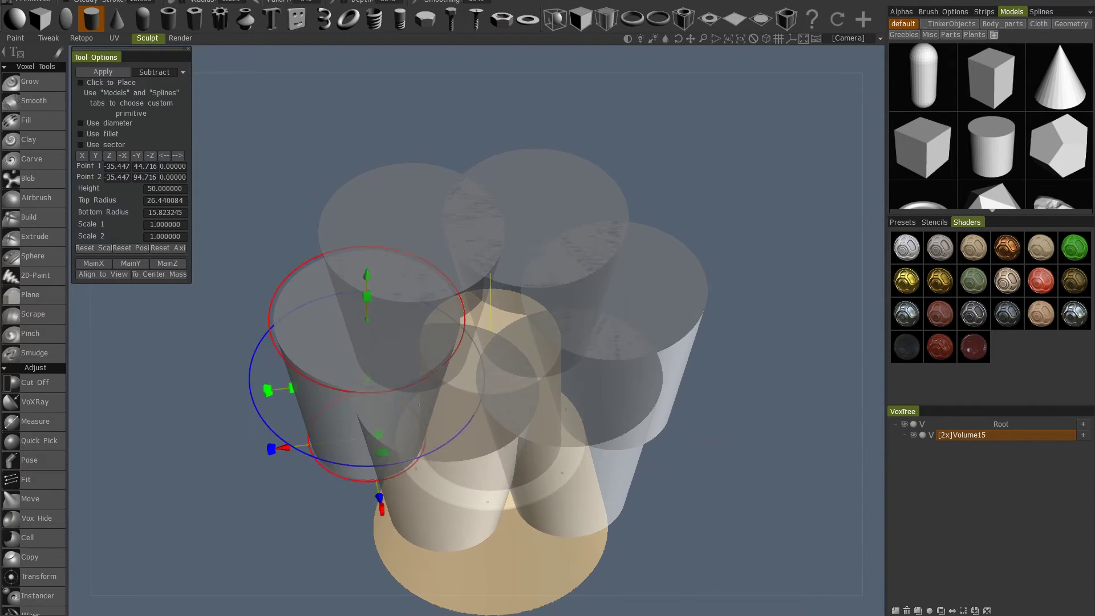
key("ctrl+z")
Reduce the top and bottom radius of the radially repeated cylinder primitive to about 16.4
left_click_drag(667, 277, 680, 353)
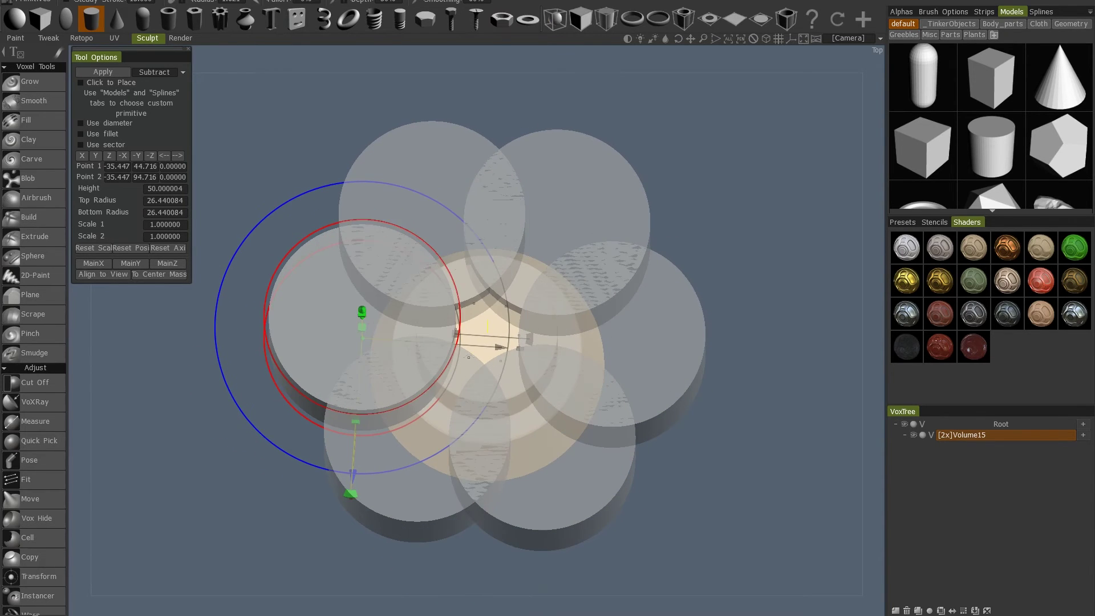
left_click_drag(512, 313, 508, 312)
left_click_drag(698, 296, 704, 257)
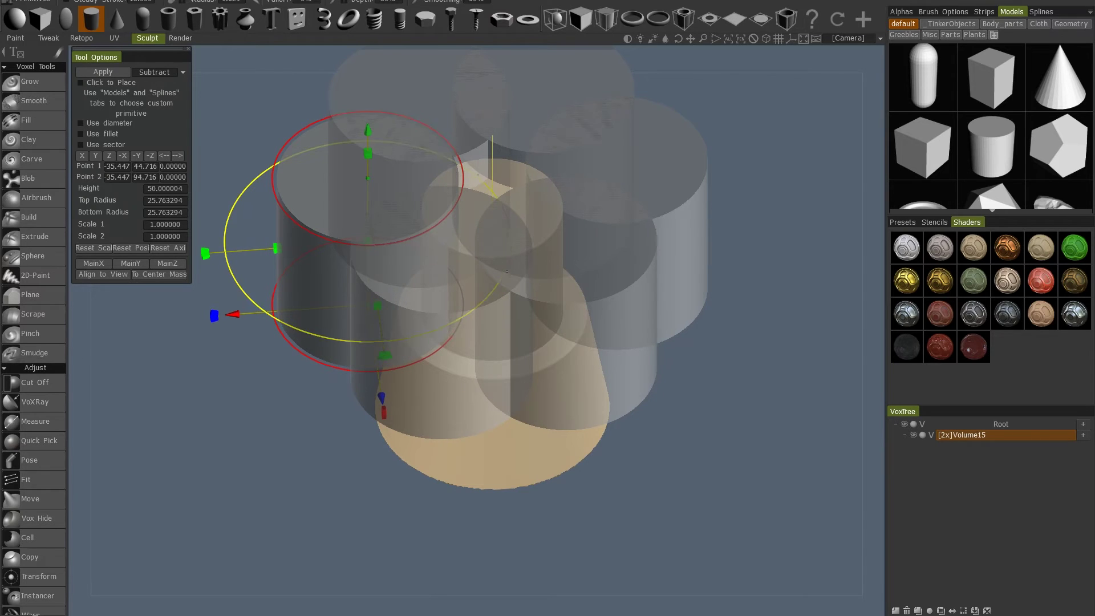
left_click_drag(500, 281, 460, 283)
left_click_drag(684, 227, 669, 256)
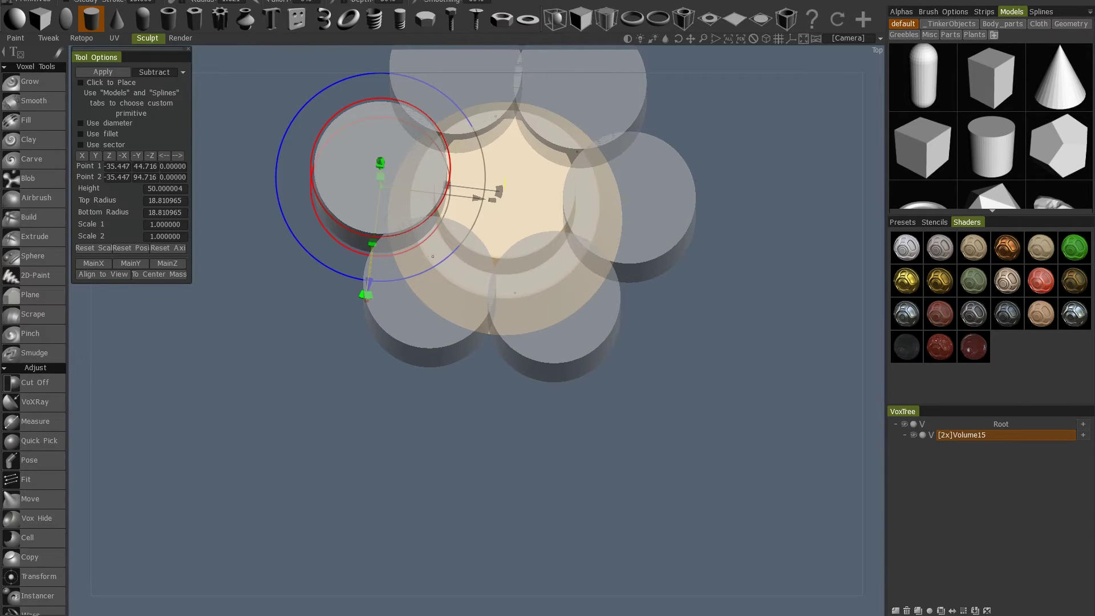
left_click_drag(430, 269, 423, 257)
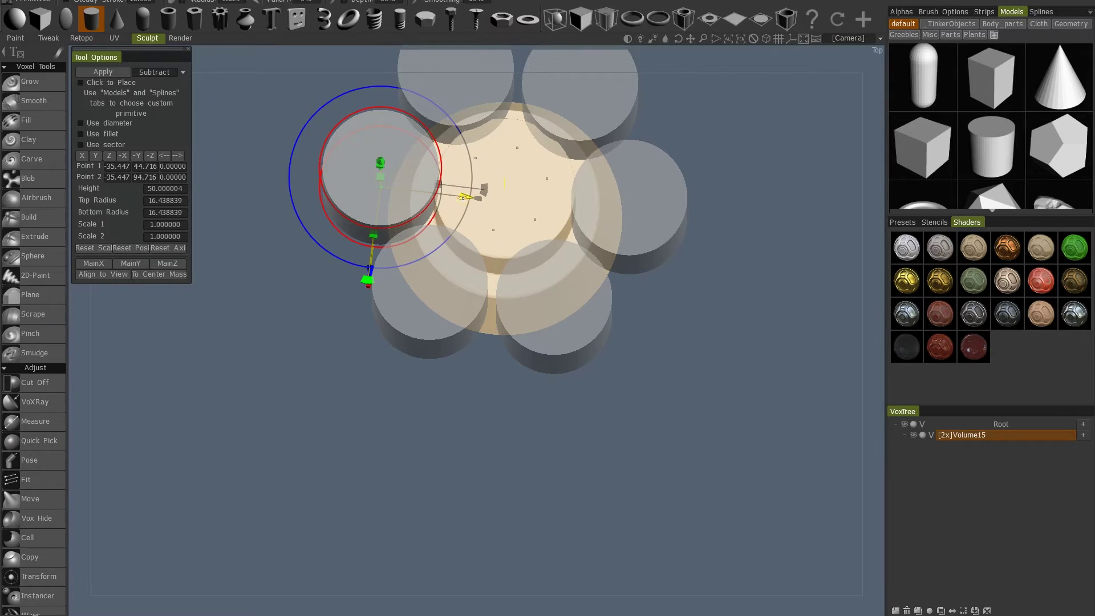
Shift the cylinder primitive inward to about -33.5 in X and subtract its six copies from the column to cut flutes
left_click_drag(387, 222, 393, 222)
left_click_drag(468, 199, 469, 199)
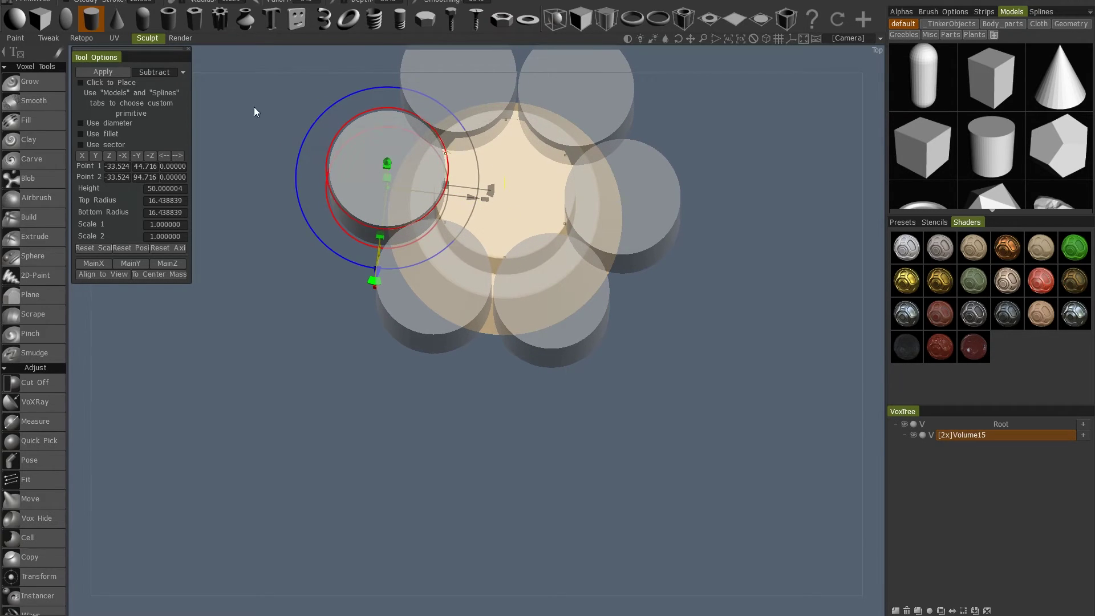
left_click(115, 74)
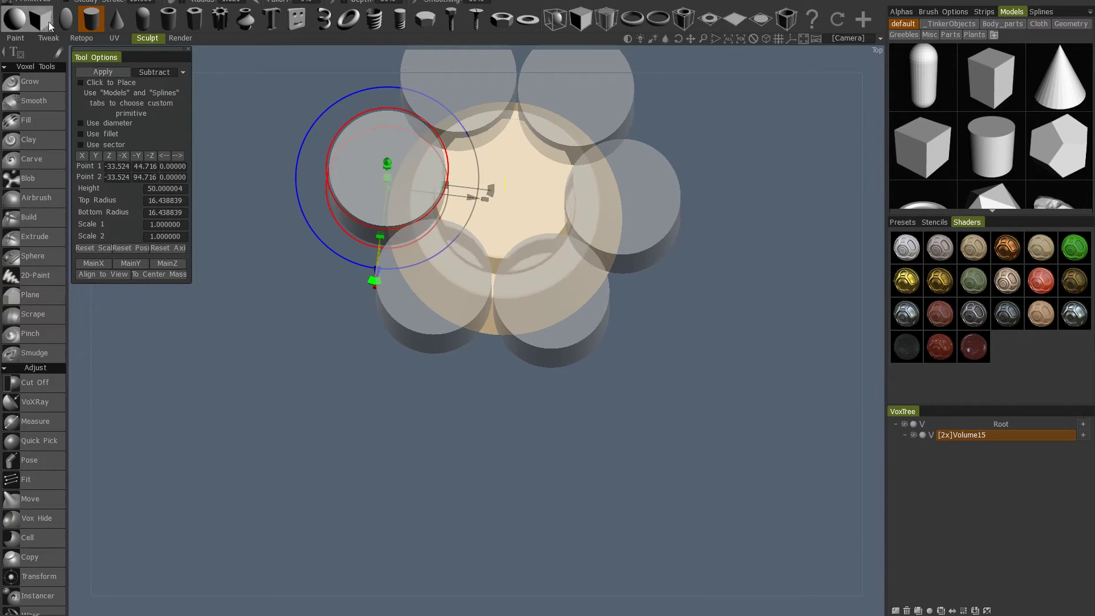
Shrink the cylinder primitive to a radius of about 3.4 and inspect the flutes around the column from several angles
left_click_drag(372, 303, 375, 259)
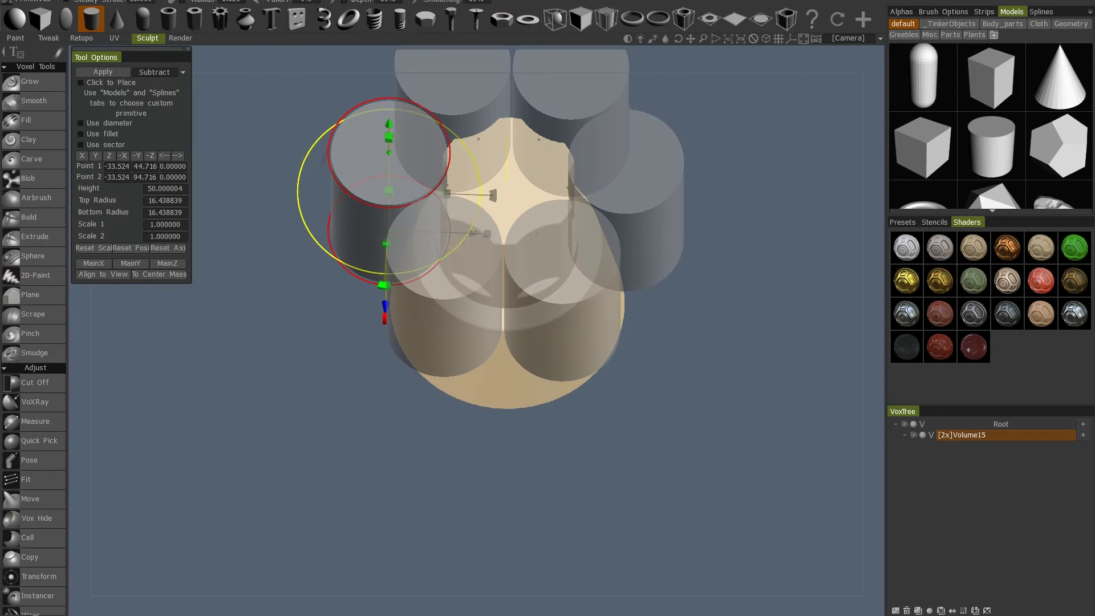
left_click_drag(308, 235, 373, 199)
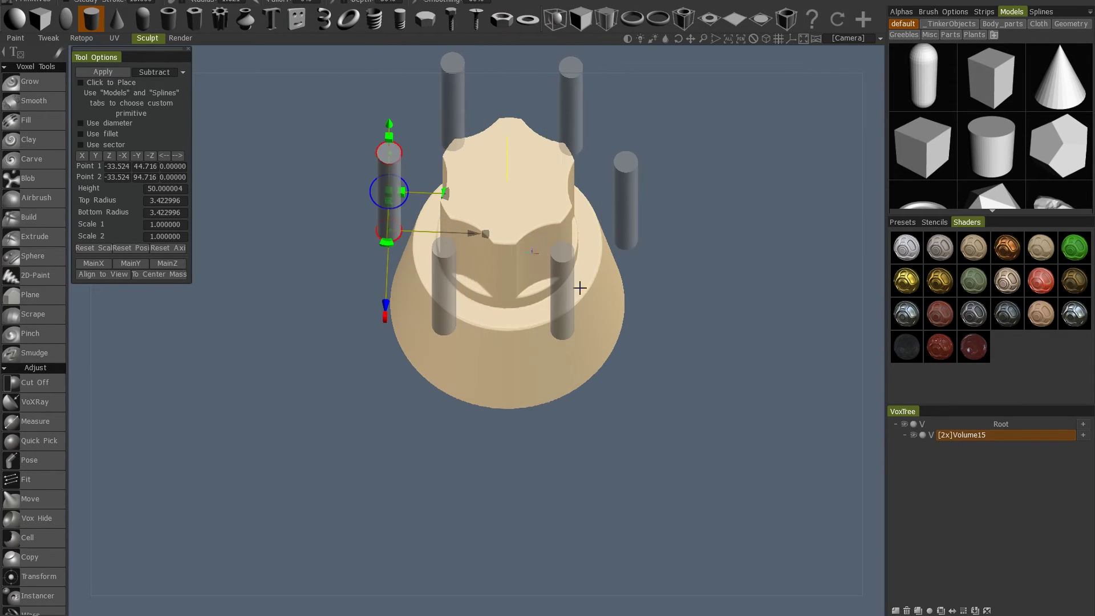
left_click_drag(589, 288, 491, 220, "alt")
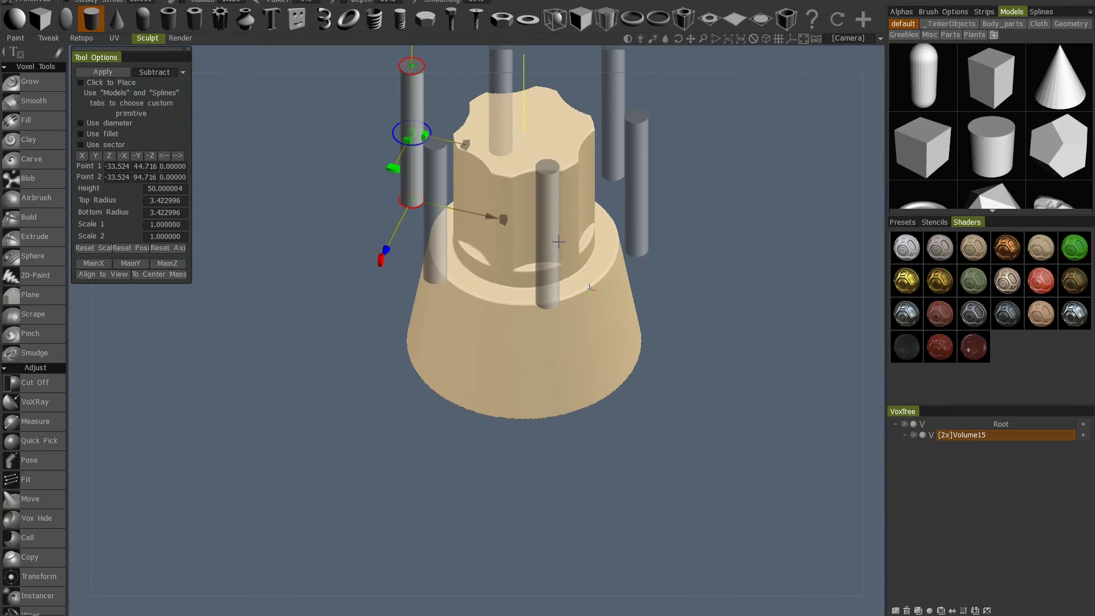
middle_click_drag(490, 220, 446, 303, "alt")
right_click_drag(691, 242, 734, 243, "alt")
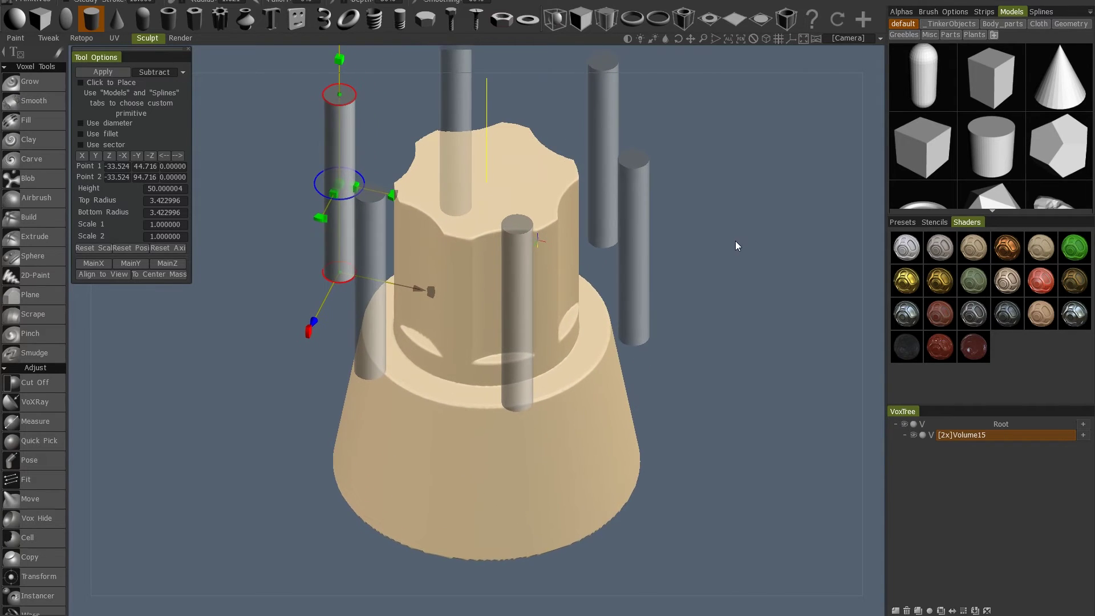
left_click_drag(746, 243, 755, 232, "alt")
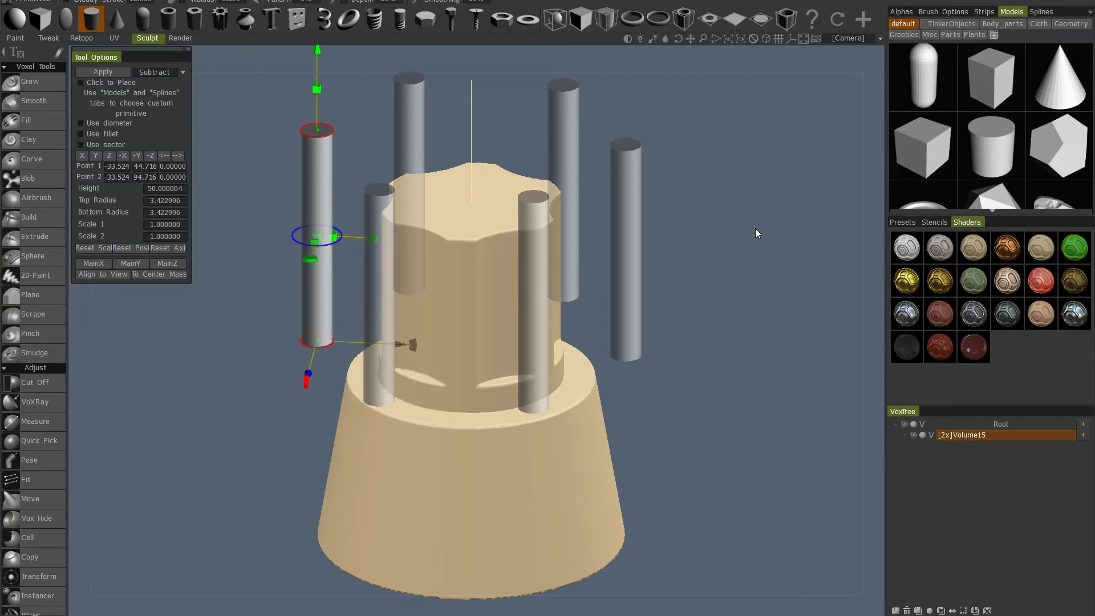
left_click_drag(755, 228, 745, 260)
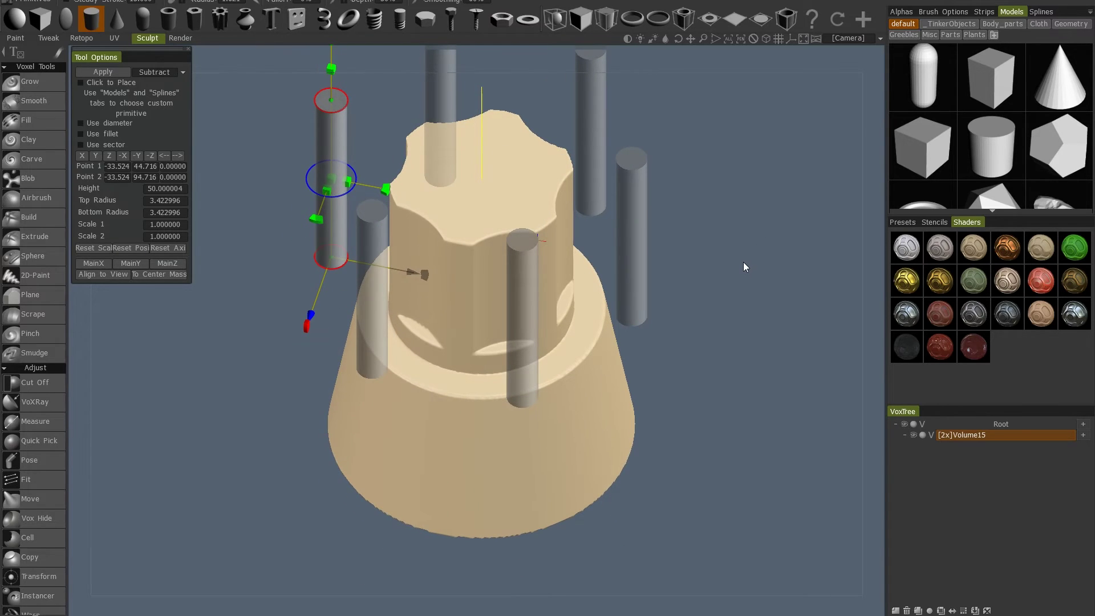
left_click_drag(743, 260, 727, 298)
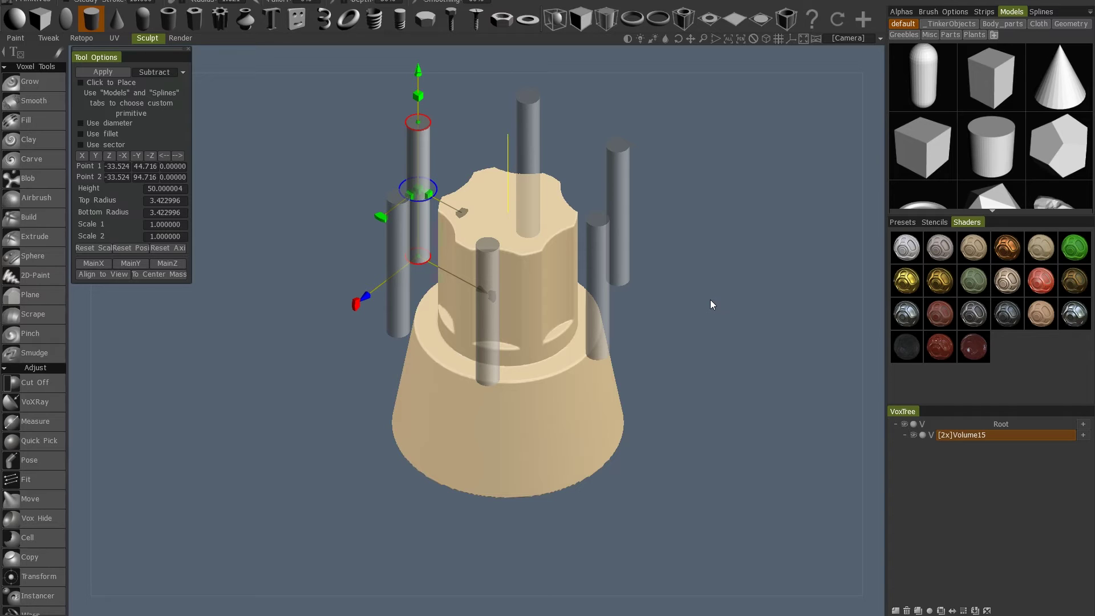
mouse_move(710, 306)
left_mouse_down()
mouse_move(746, 284)
mouse_move(747, 333)
mouse_move(731, 345)
mouse_move(719, 258)
mouse_move(696, 291)
mouse_move(728, 283)
mouse_move(563, 184)
left_mouse_up()
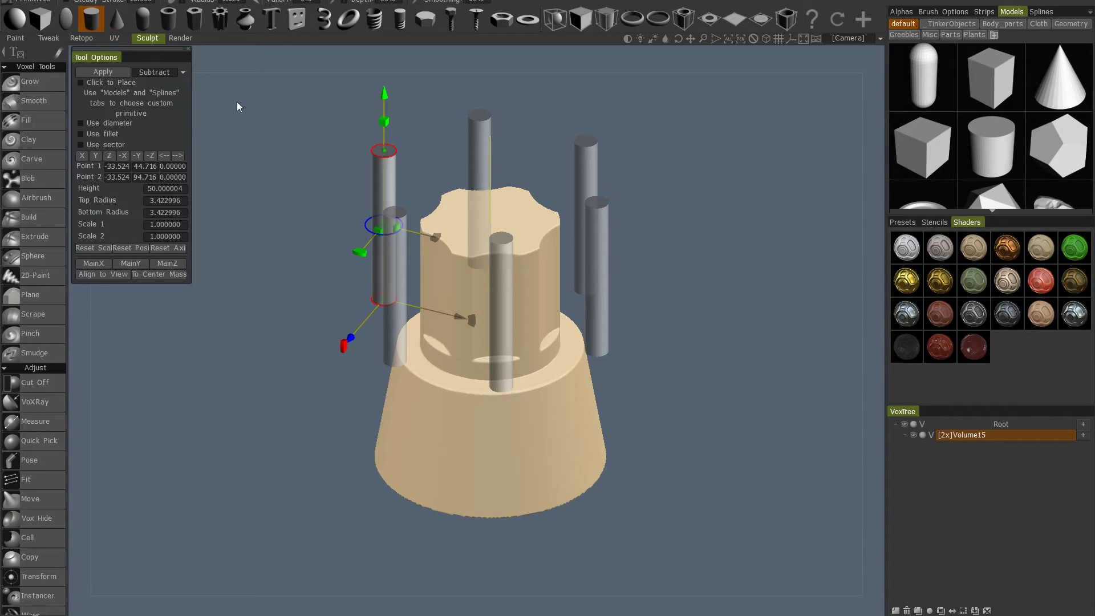
Turn off the radial symmetry and close its settings
key("s")
left_click(349, 100)
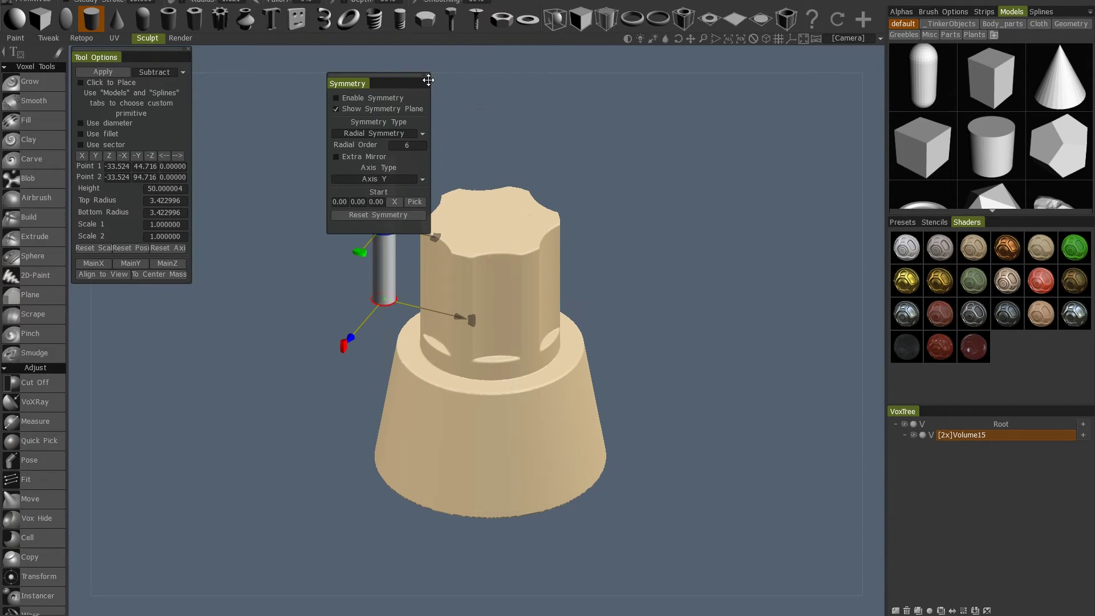
left_click(427, 74)
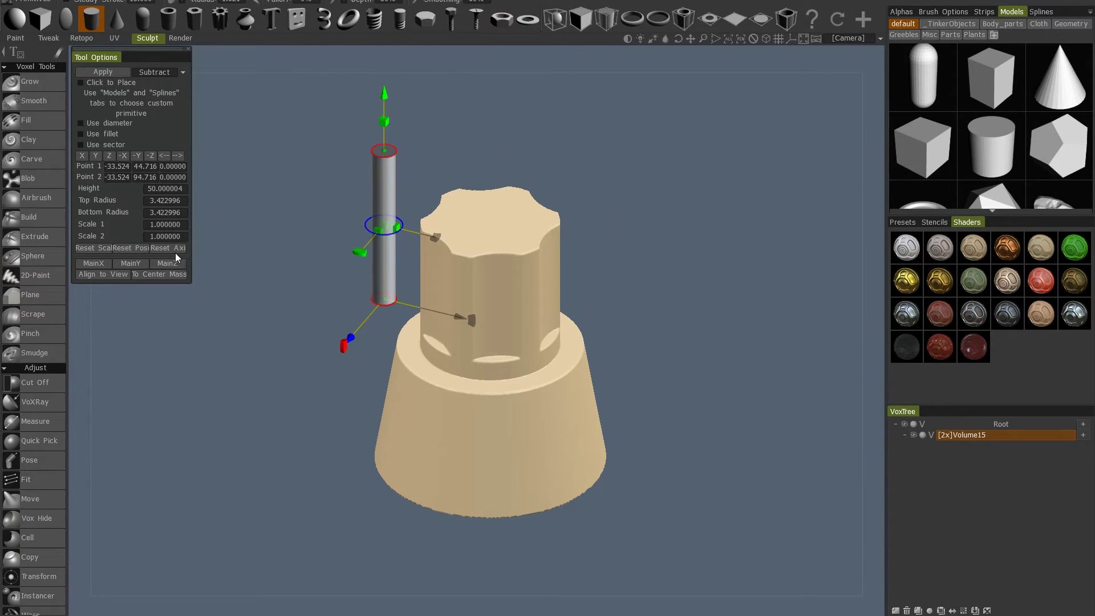
Reset the cylinder primitive's position and scale, and raise it along the column's axis to about 56 in Y
left_click(128, 249)
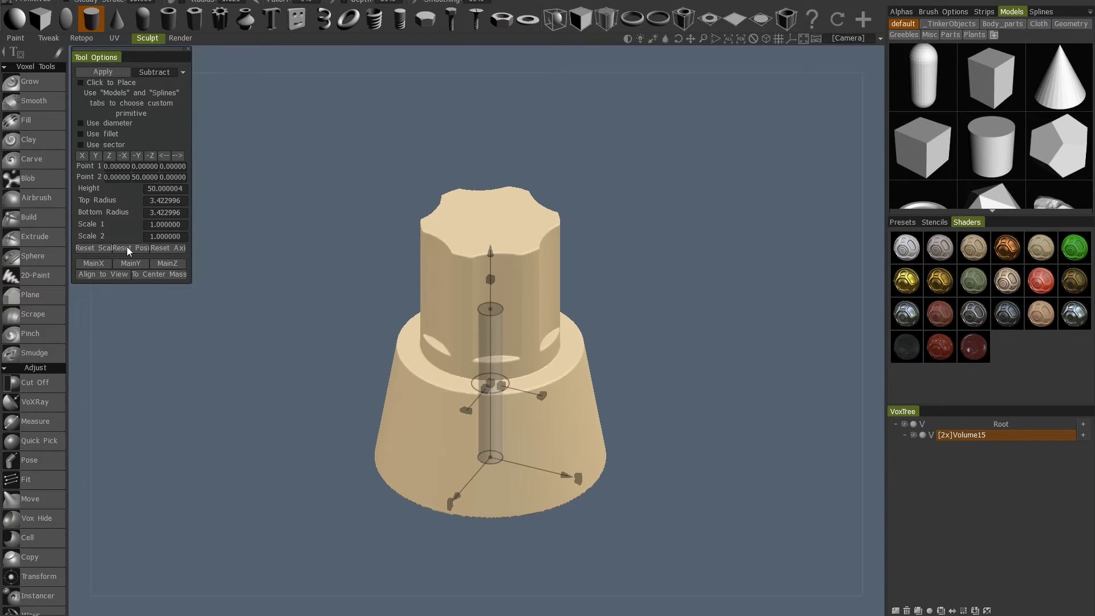
left_click(105, 247)
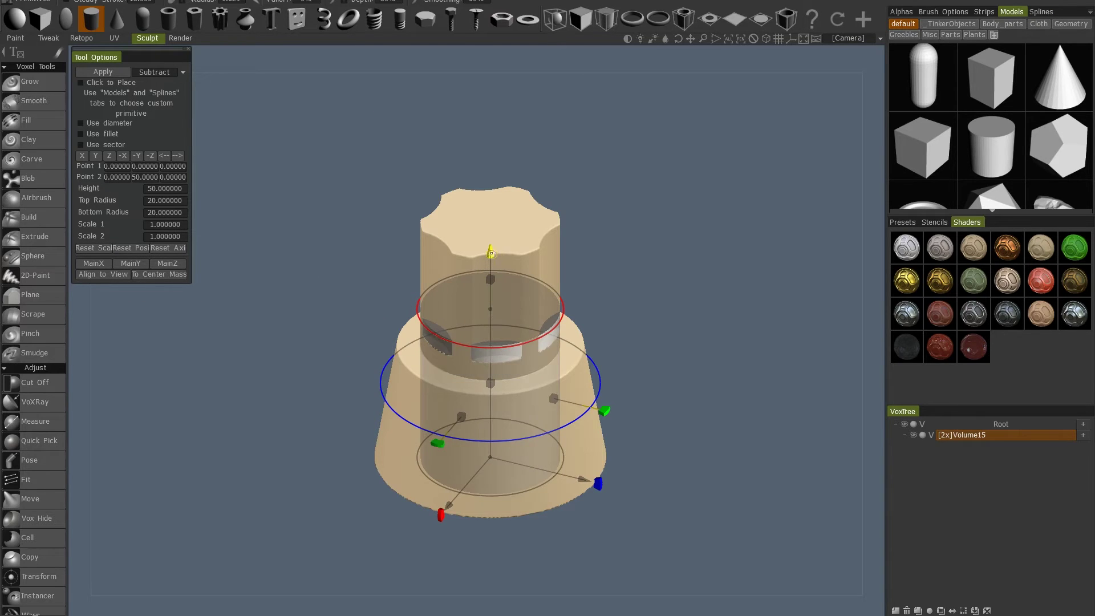
left_click_drag(489, 252, 482, 23)
left_click_drag(482, 23, 484, 35)
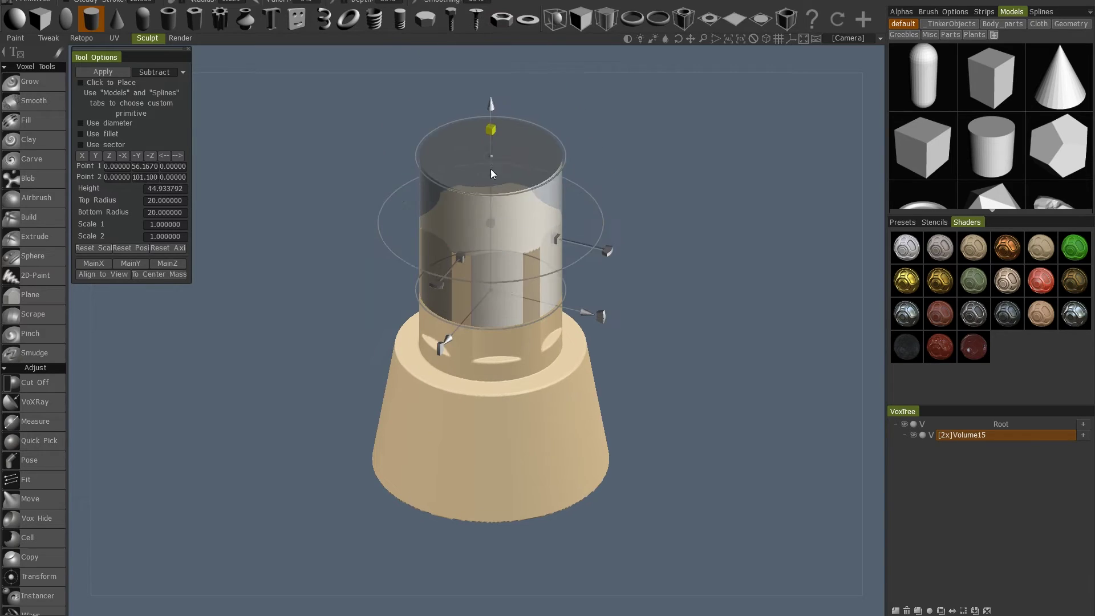
Shape the cylinder primitive into a cap about 13.2 high with a radius of about 21.9, starting at about 75 in Y
mouse_move(491, 131)
left_mouse_down()
mouse_move(491, 236)
mouse_move(491, 121)
left_mouse_up()
left_click_drag(598, 163, 703, 170)
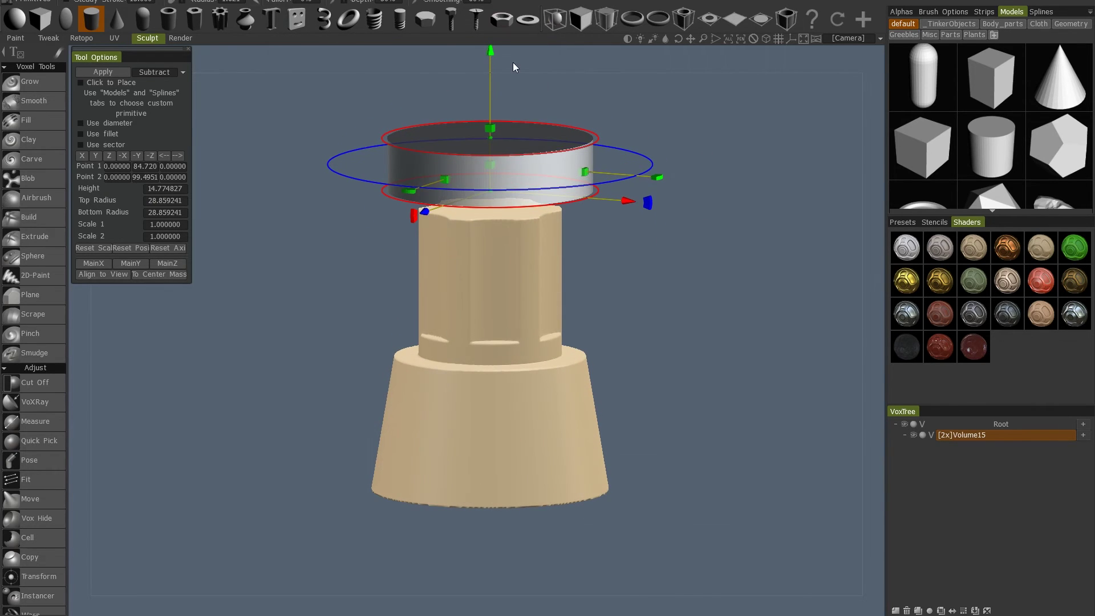
left_click_drag(490, 51, 488, 87)
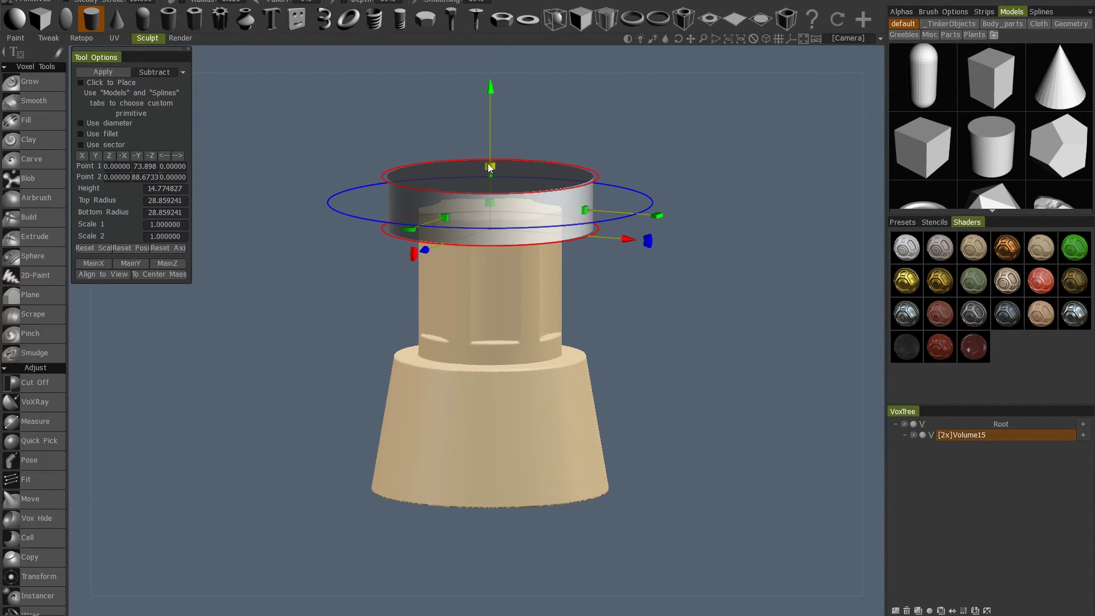
left_click_drag(489, 130, 490, 122)
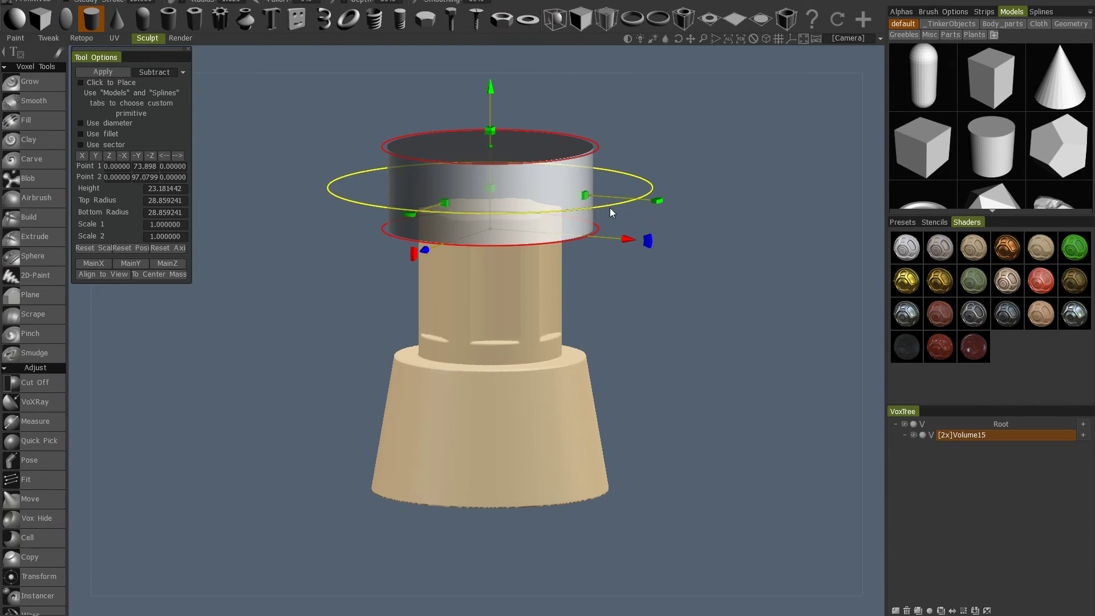
left_click_drag(610, 205, 579, 207)
left_click_drag(488, 145, 488, 171)
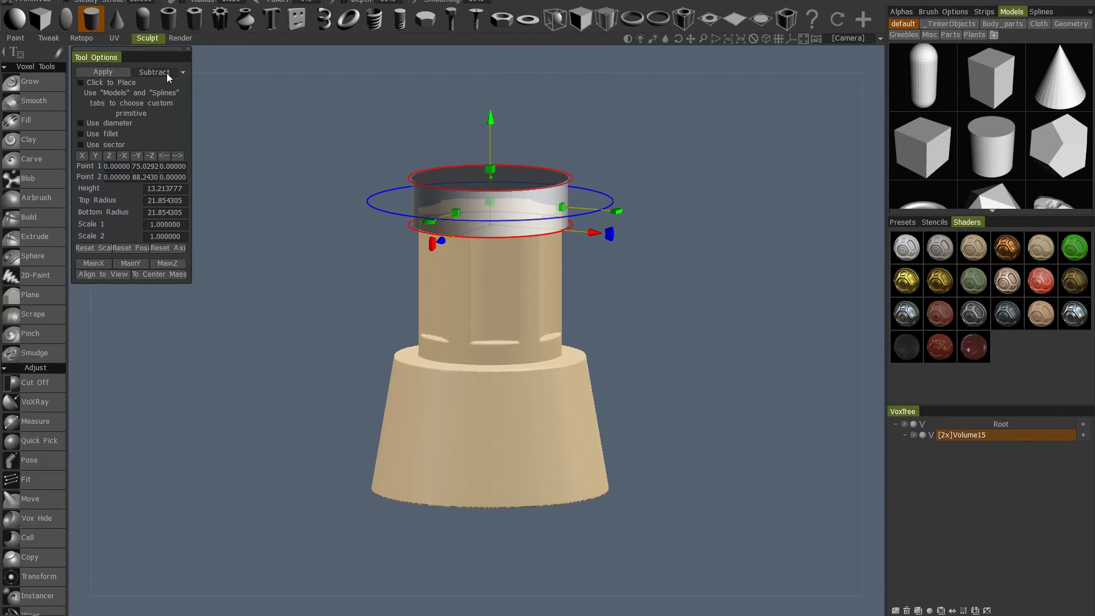
Switch the primitive operation to Add and merge the cap cylinder with the column's upper end
left_click(183, 71)
left_click(144, 81)
left_click(119, 72)
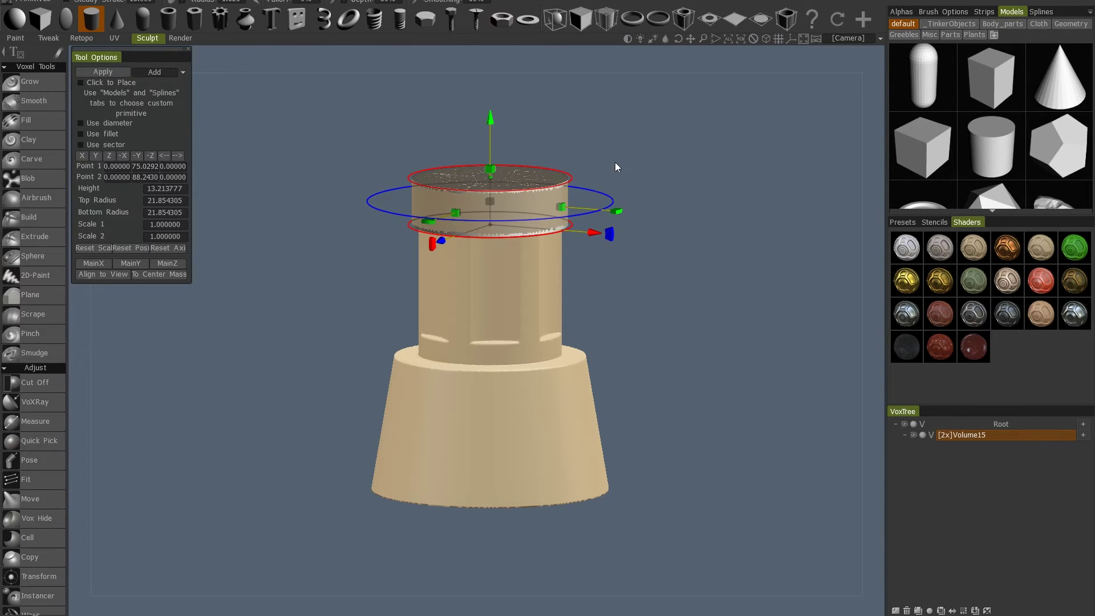
left_click_drag(558, 133, 544, 173)
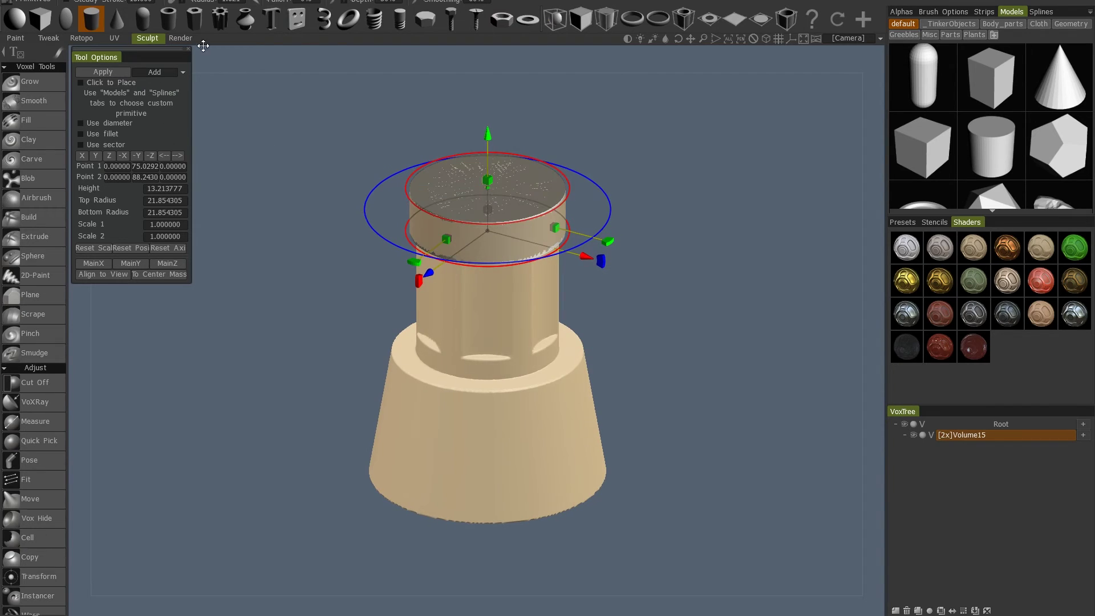
Choose the hexa screw head primitive and raise it above the cap to about 94.3 in Y
left_click(423, 20)
left_click_drag(621, 176, 639, 191)
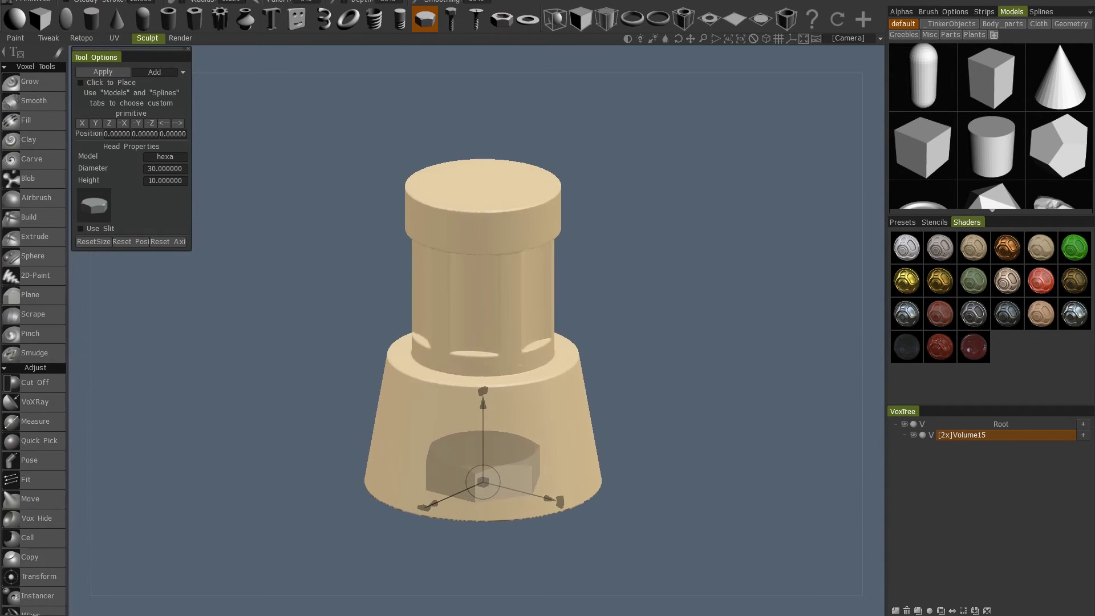
left_click_drag(483, 403, 494, 111)
left_click_drag(589, 100, 625, 164)
right_click_drag(624, 159, 663, 159)
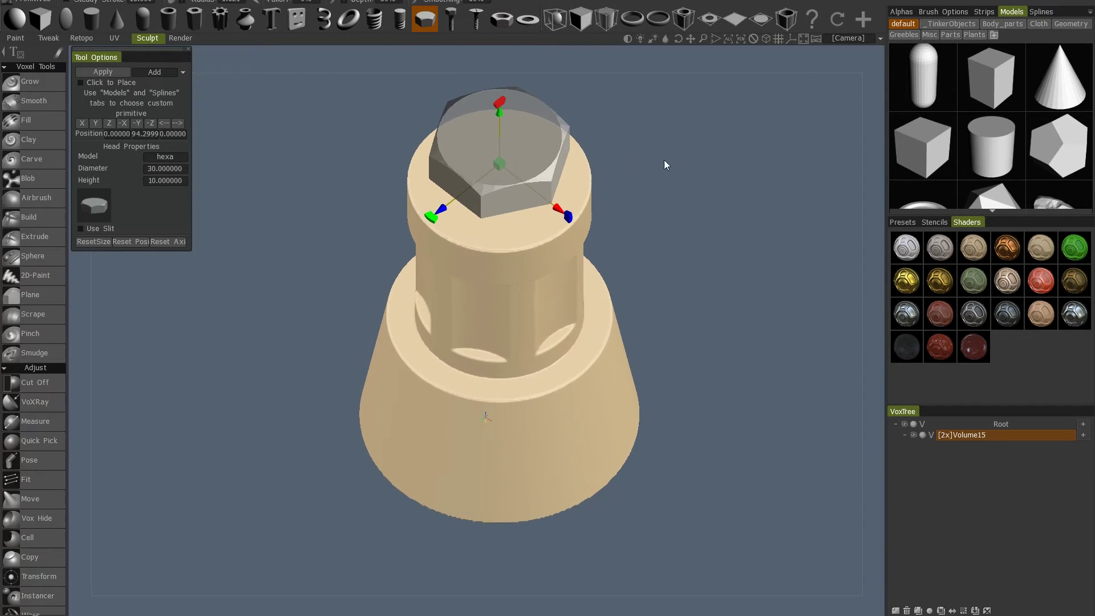
middle_click_drag(582, 134, 538, 204)
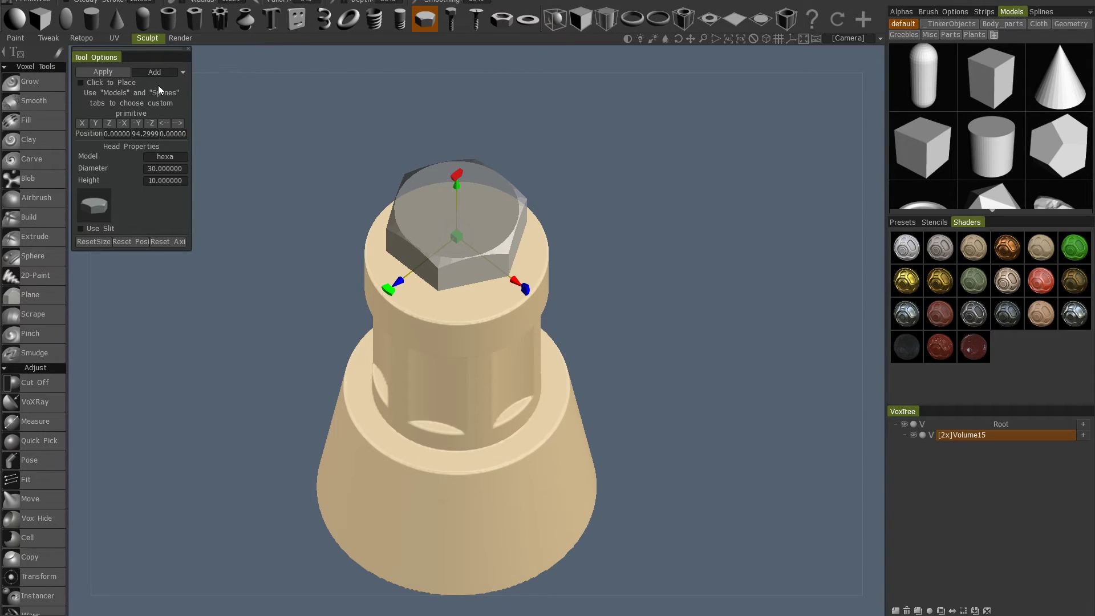
Enable the radial symmetry with order 6 for the hex head primitive
key("s")
key("s")
key("s")
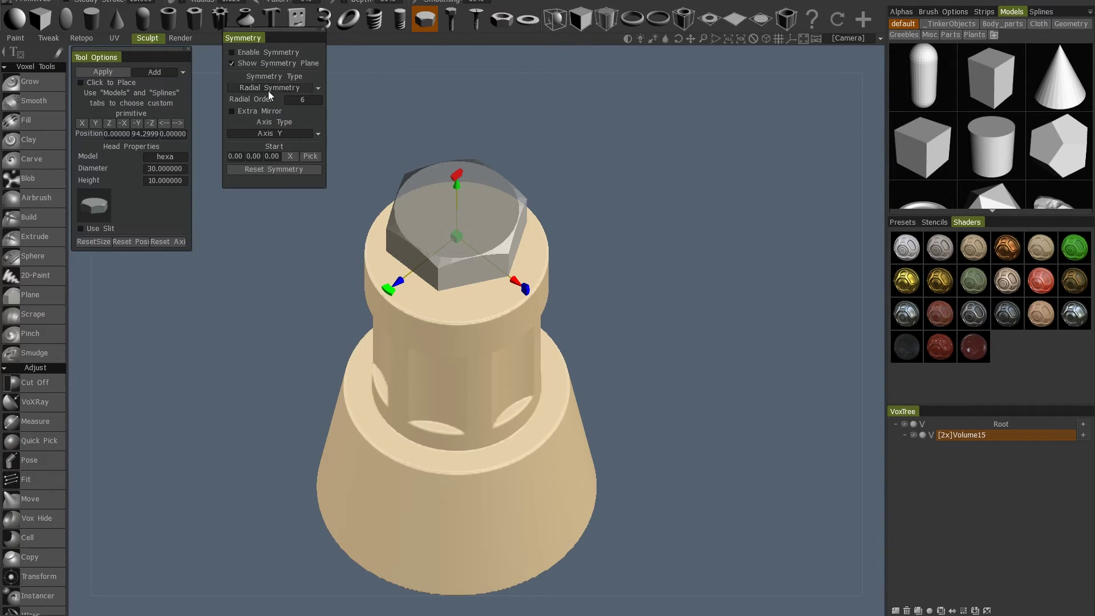
left_click(250, 53)
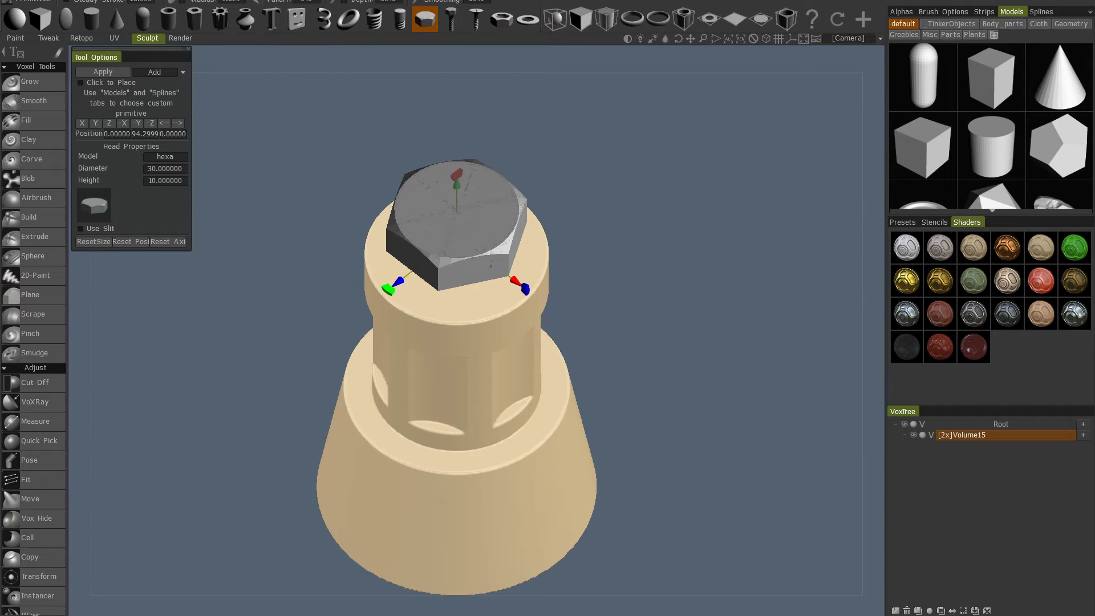
Move the hex head primitive out to about 26.2 in X and shrink it to about 8.8 in diameter and 2.9 in height
left_click_drag(516, 281, 663, 274)
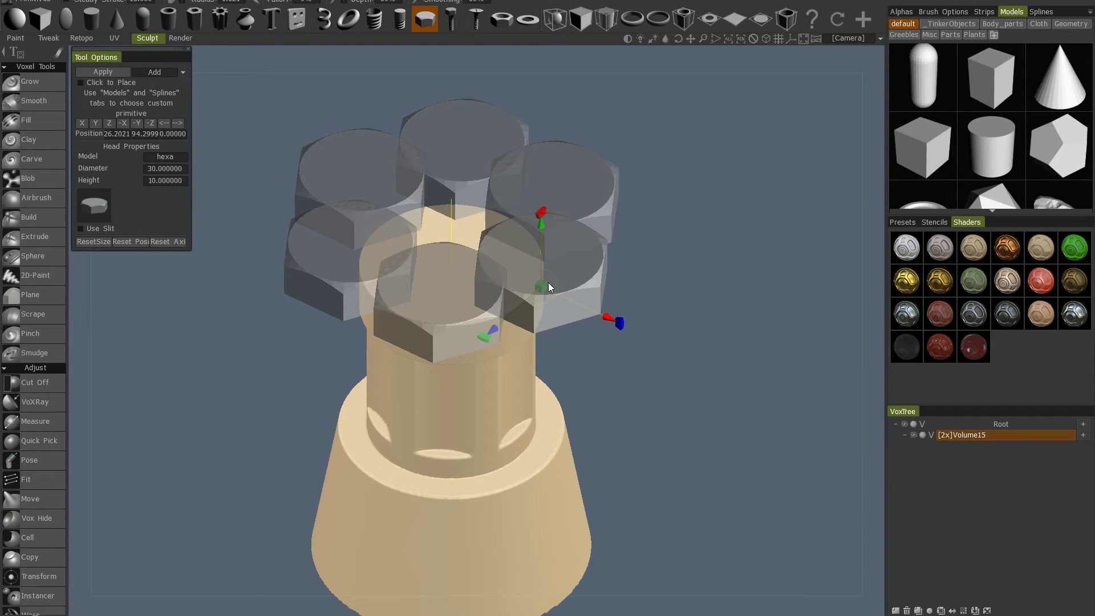
left_click_drag(684, 284, 639, 239)
mouse_move(501, 187)
left_mouse_down()
mouse_move(505, 172)
mouse_move(501, 186)
left_mouse_up()
left_click_drag(500, 262, 429, 267)
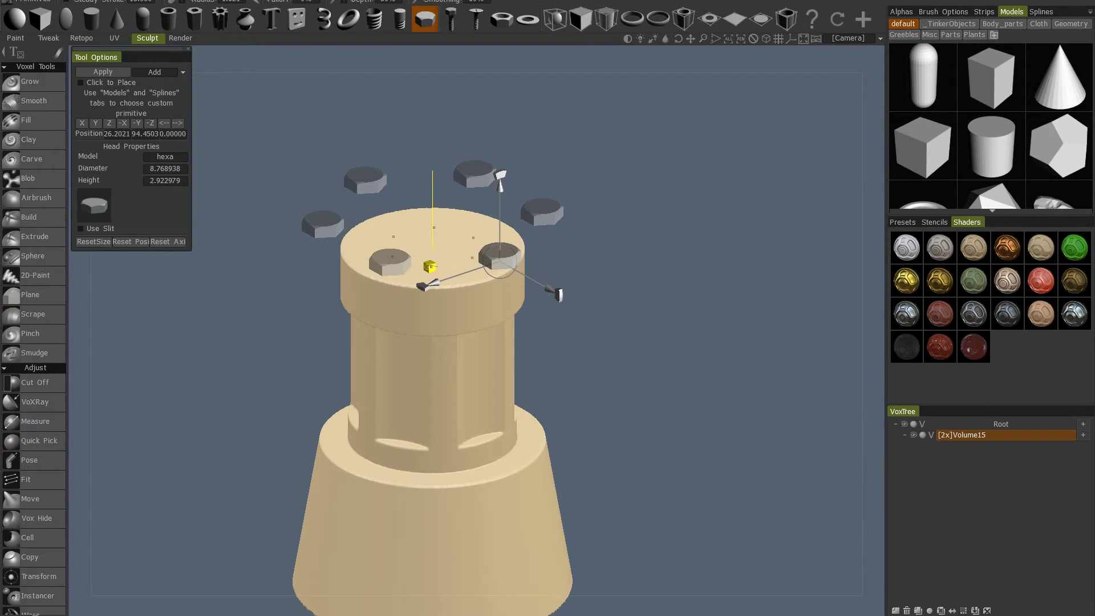
Fit the hex head primitive onto the cap at about 18.1 in X and 88.4 in Y, shrunk to about 5.4 in diameter and 1.8 in height
left_click_drag(549, 239, 582, 305)
left_click_drag(609, 363, 573, 339)
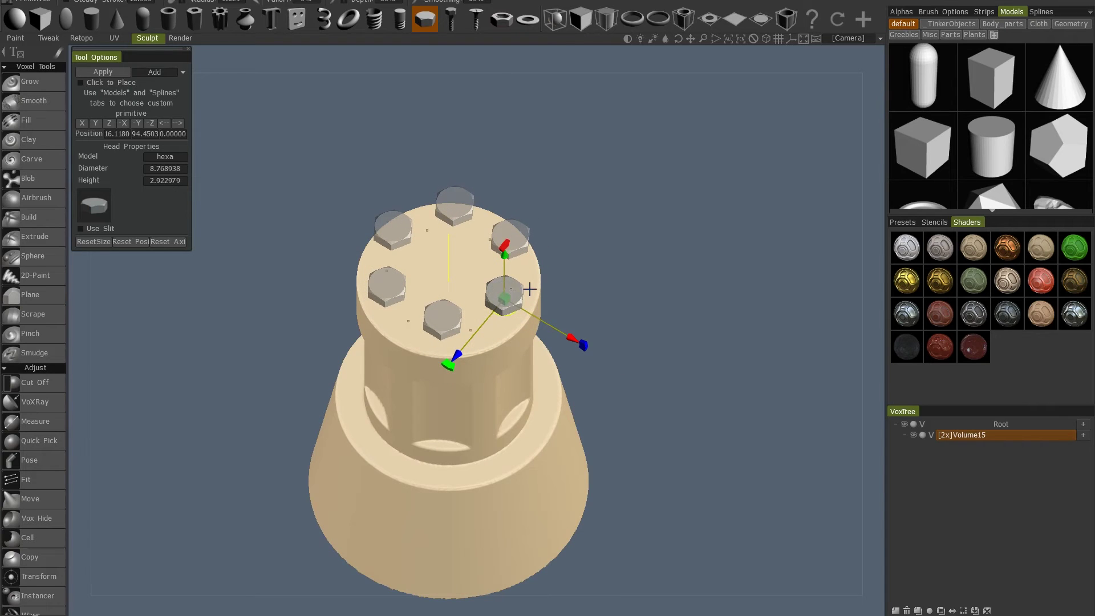
left_click_drag(504, 298, 474, 304)
left_click_drag(568, 337, 576, 343)
left_click_drag(589, 288, 558, 260)
left_click_drag(504, 228, 504, 249)
left_click_drag(637, 217, 667, 279)
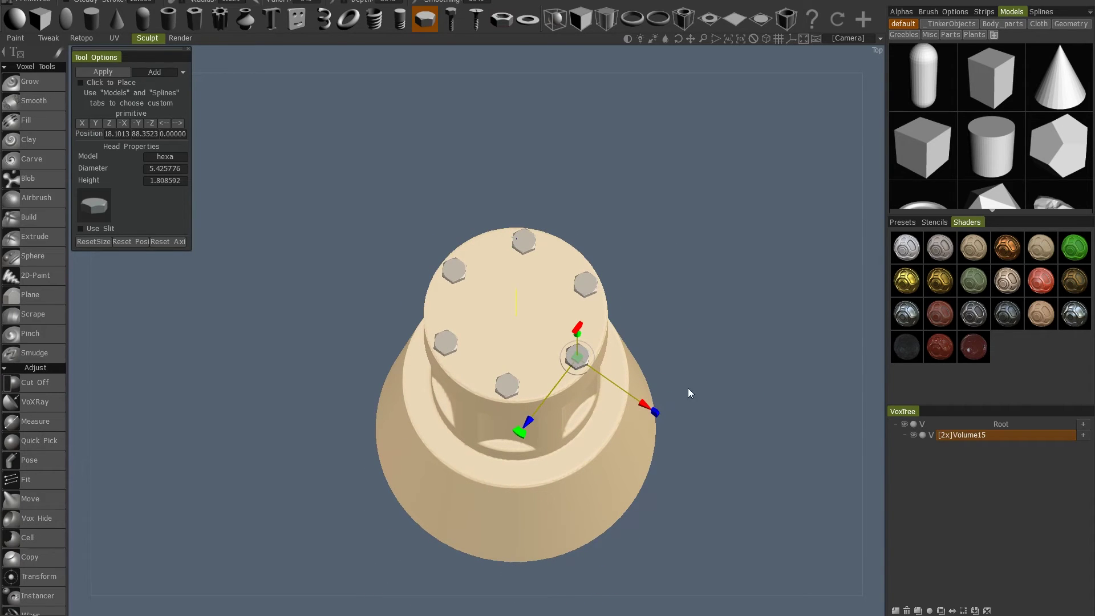
Shift the hex head primitive to about 17.5 in X and merge the bolt heads with the cap
left_click_drag(643, 403, 701, 271)
middle_click_drag(701, 270, 655, 349)
right_click_drag(655, 349, 689, 318)
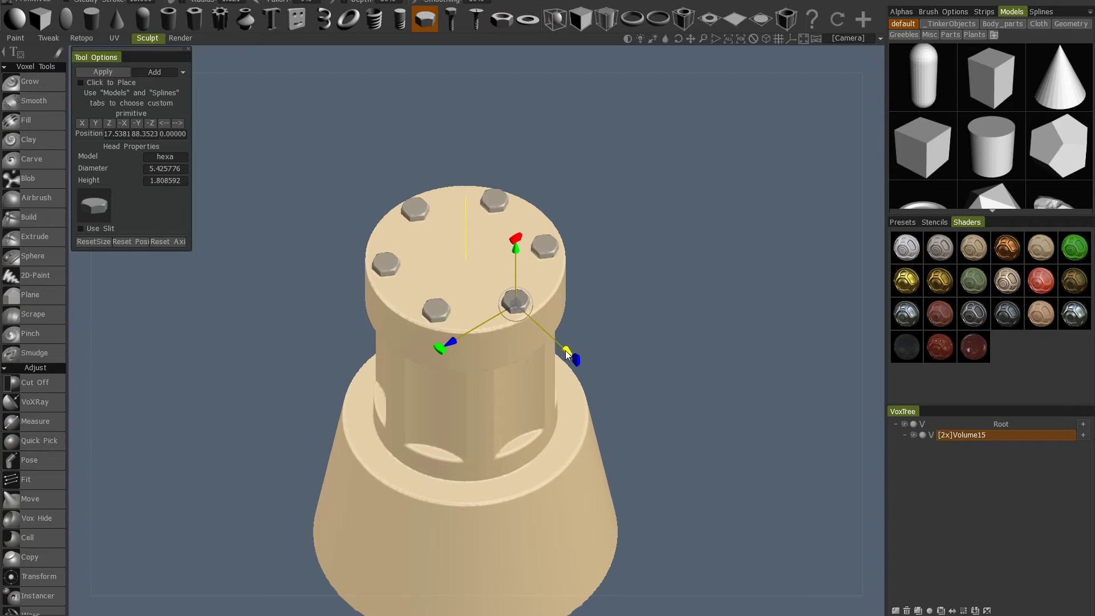
Place the hex head primitive on the base's shoulder at about 23.7 in X and 38.9 in Y, shrunk to about 4.3 in diameter
left_click_drag(566, 350, 595, 371)
left_click_drag(630, 282, 536, 430)
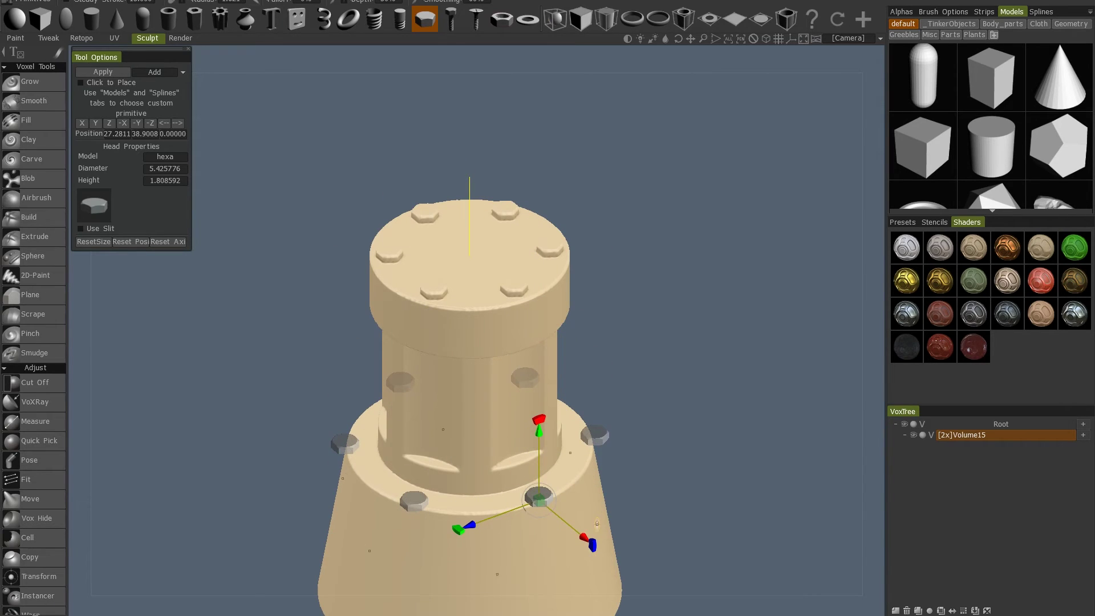
left_click_drag(583, 537, 568, 532)
left_click_drag(643, 463, 686, 437)
left_click_drag(624, 524, 626, 524)
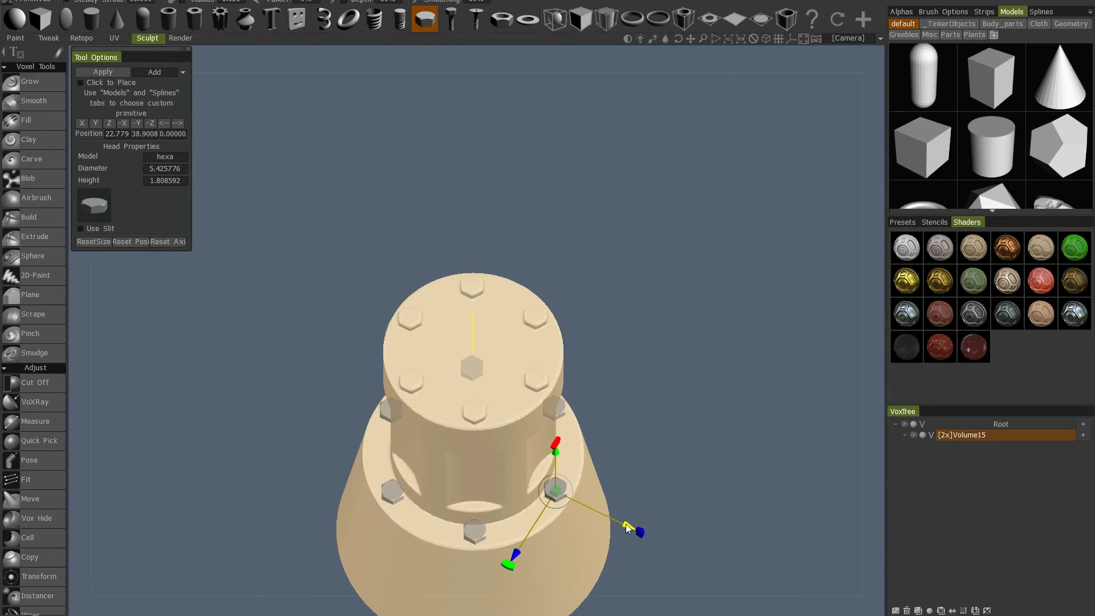
left_click_drag(557, 491, 544, 490)
left_click_drag(632, 530, 633, 531, "alt")
Set the radial symmetry order to 12 and merge the ring of hex heads with the base's shoulder
key("s")
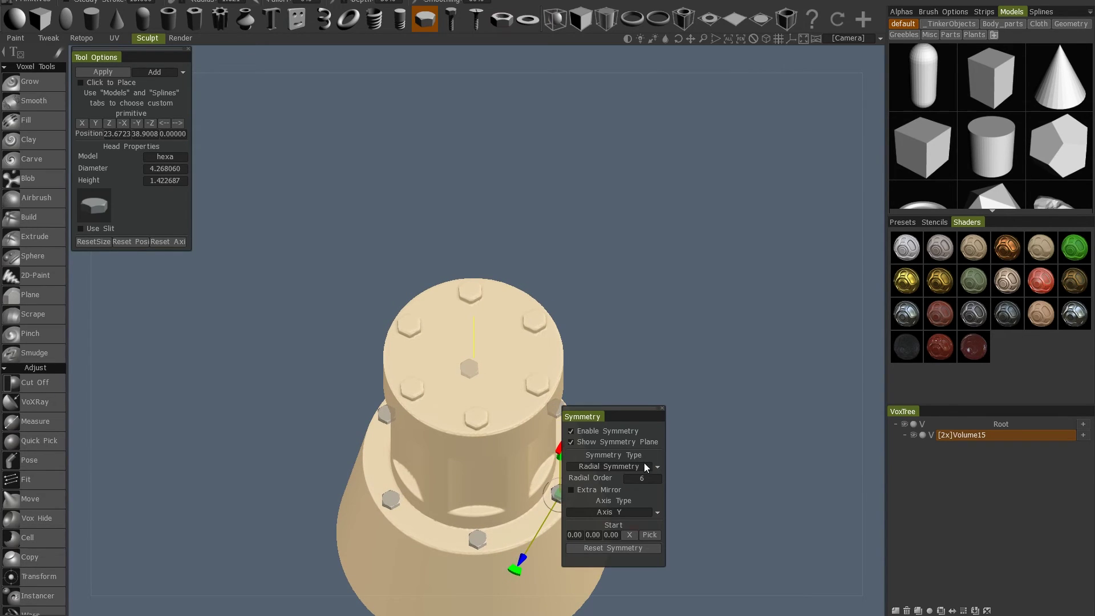
left_click(648, 477)
type("12")
left_click(668, 479)
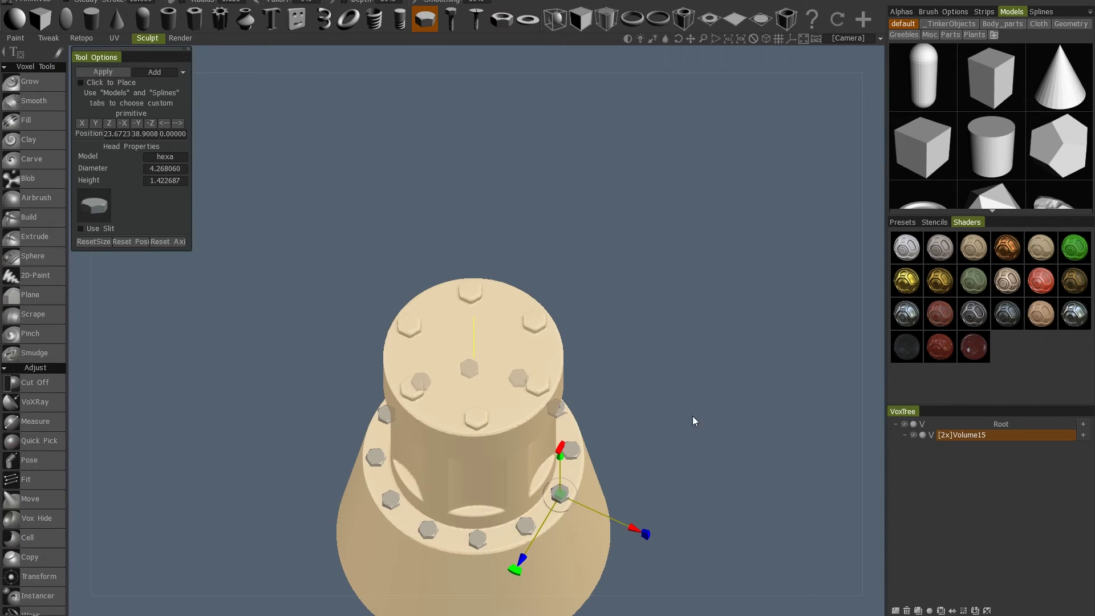
left_click_drag(692, 415, 652, 372)
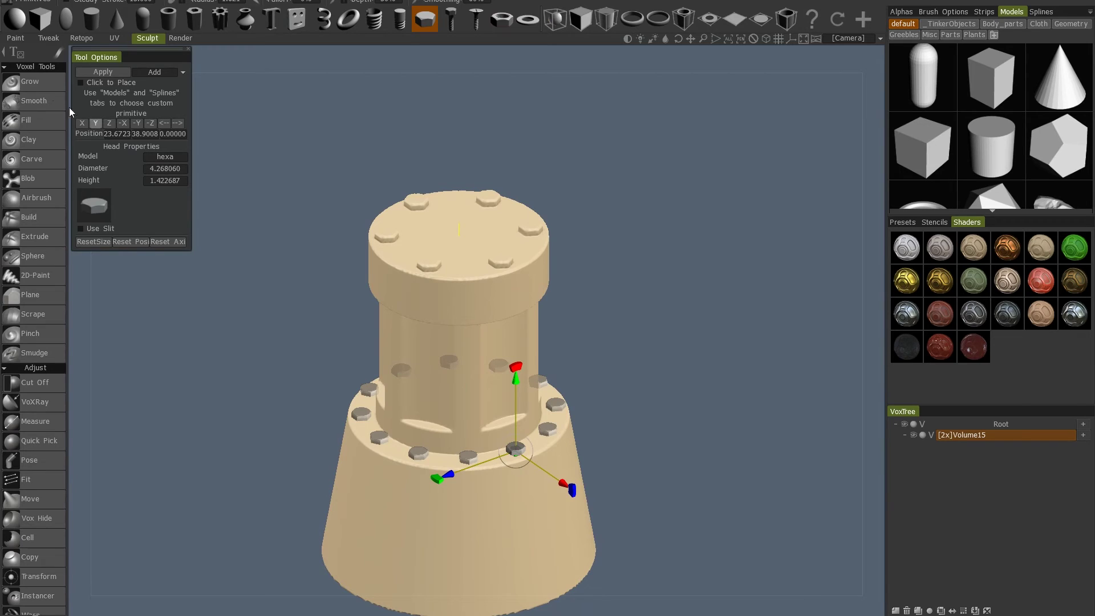
Choose the torus primitive and lay it flat around the column's base
left_click(16, 26)
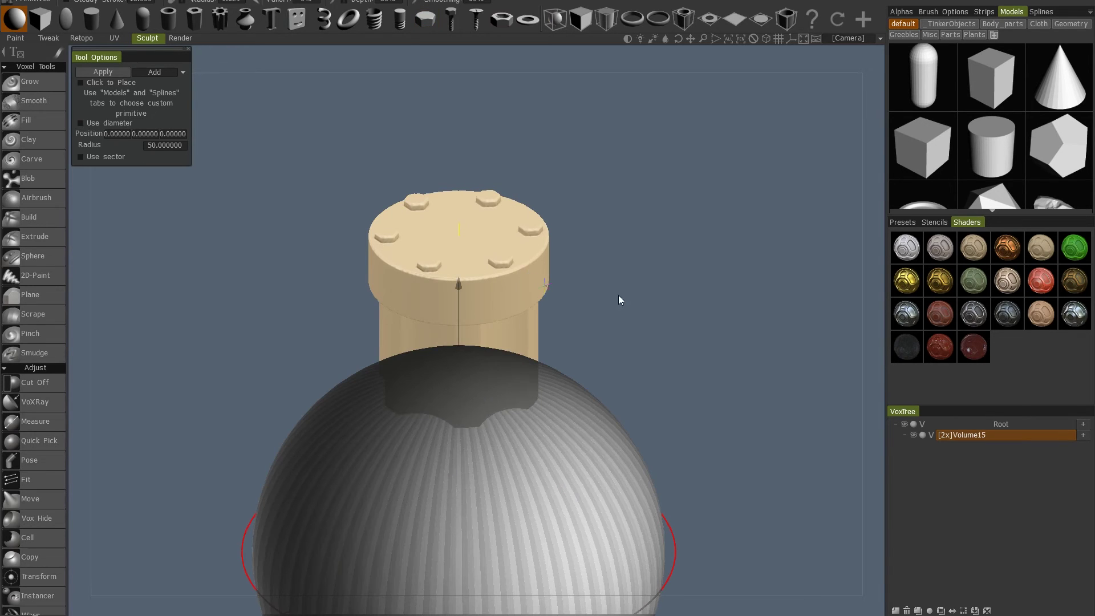
left_click(21, 26)
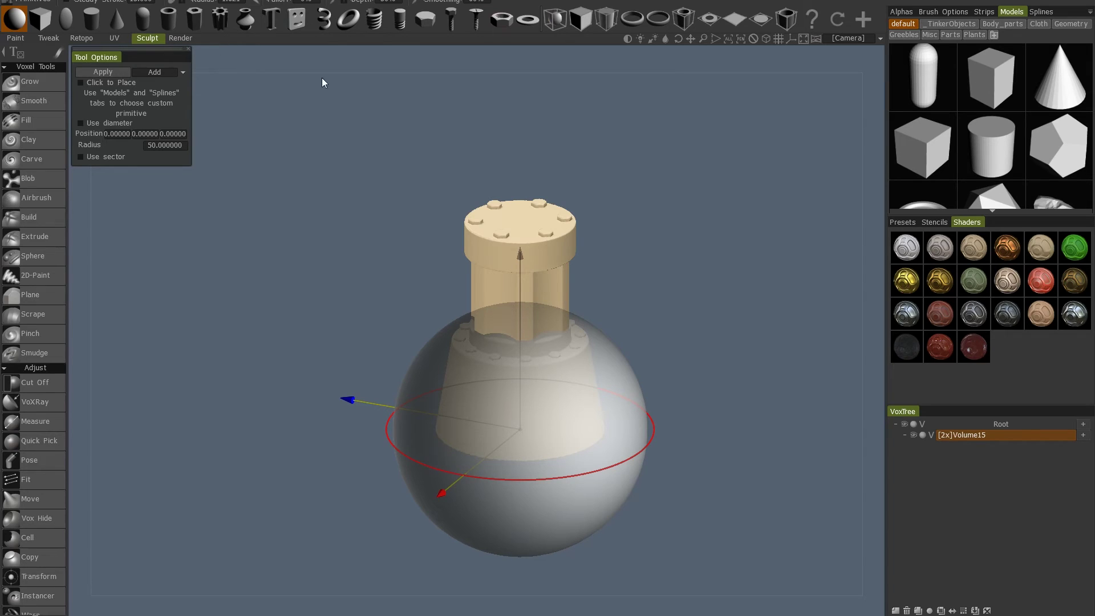
left_click(349, 20)
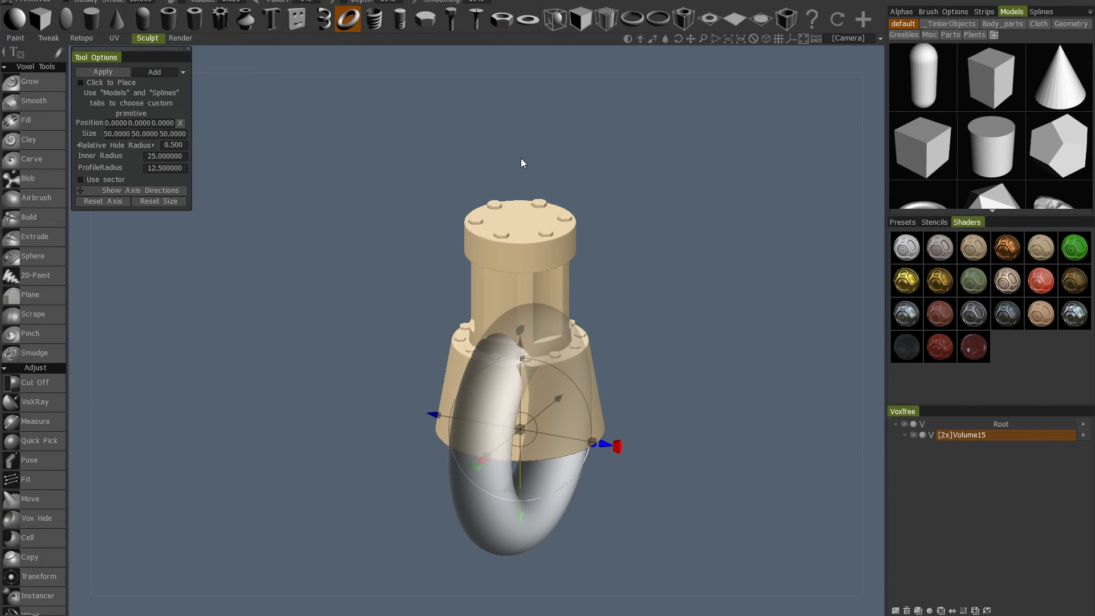
left_click_drag(622, 243, 656, 217)
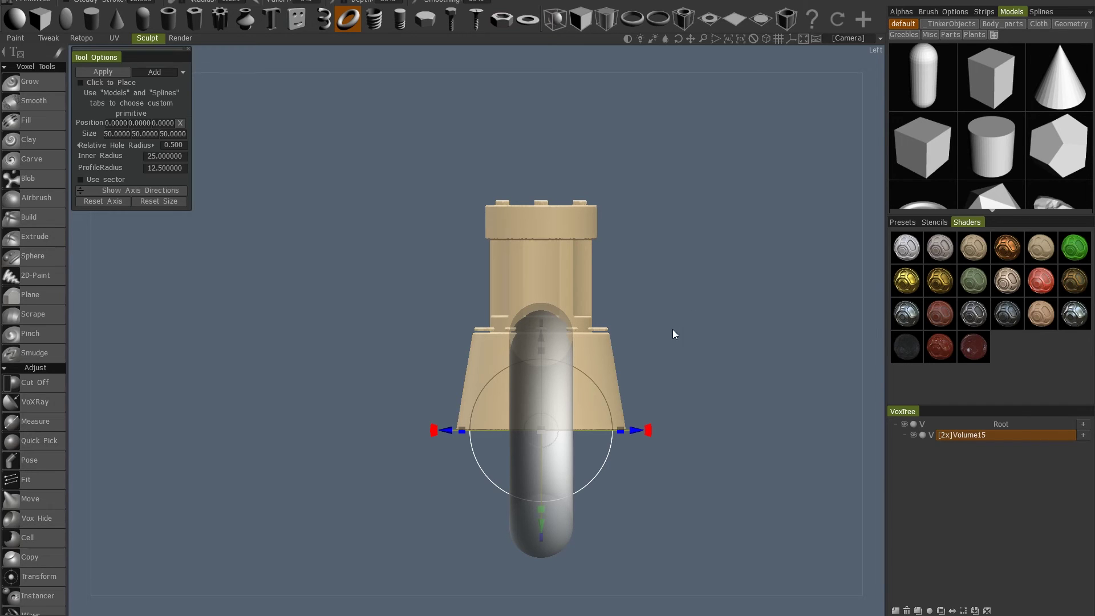
mouse_move(682, 345)
left_mouse_down()
mouse_move(656, 358)
mouse_move(674, 338)
left_mouse_up()
left_click_drag(649, 432, 615, 399)
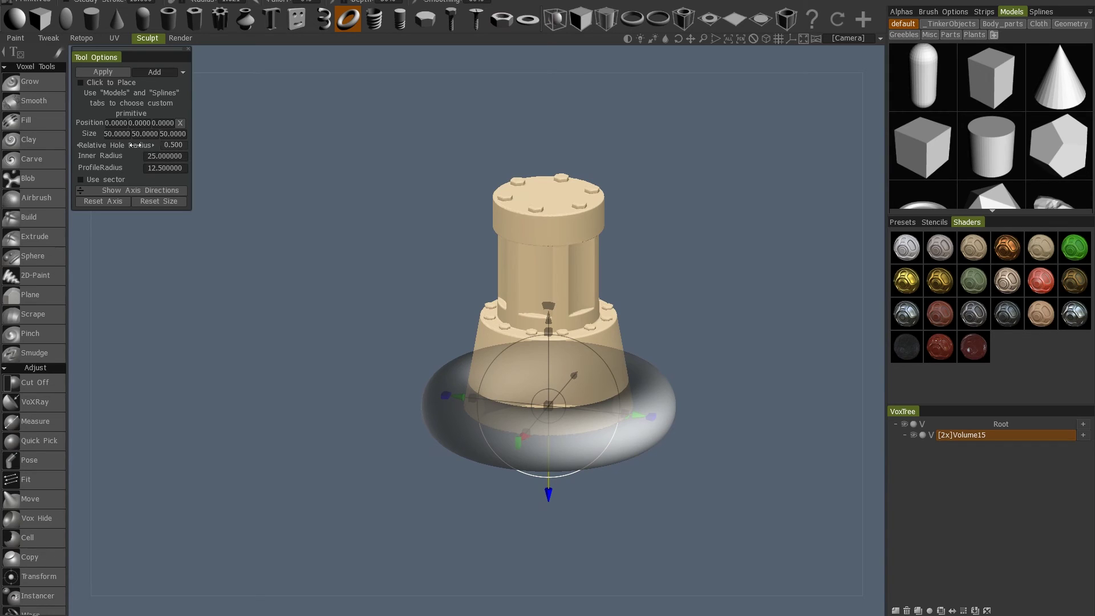
Thin the torus to a relative hole radius of about 0.824 and merge it around the base at about 28.4 in Y, sized about 32.9
left_click_drag(135, 145, 171, 147)
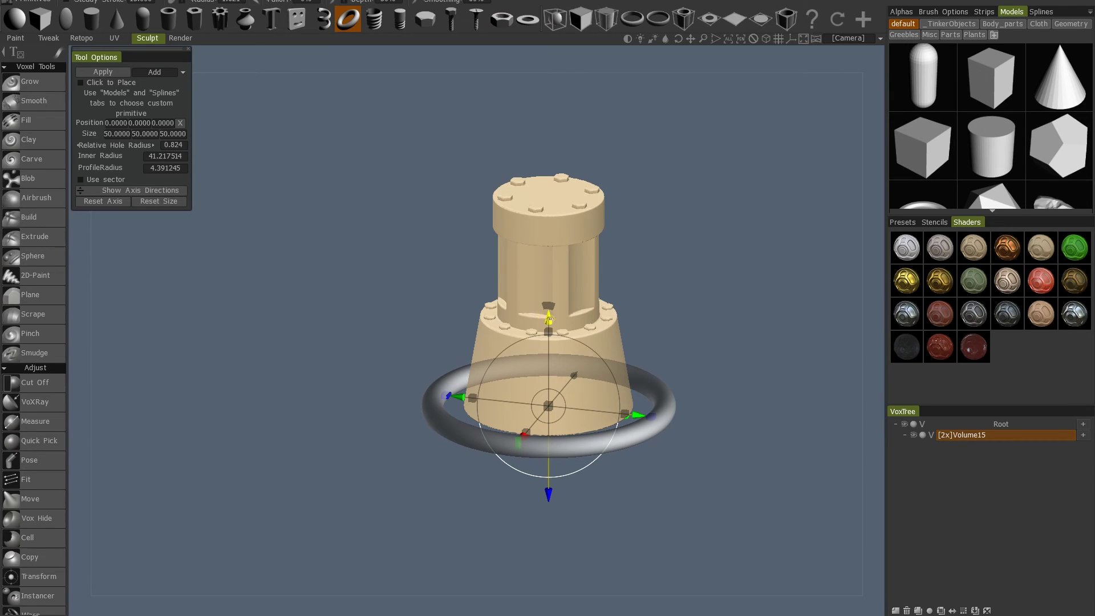
left_click_drag(549, 319, 549, 267)
left_click_drag(549, 352, 530, 351)
left_click_drag(671, 297, 689, 349)
left_click_drag(556, 353, 549, 356)
left_click_drag(551, 277, 549, 264)
left_click_drag(553, 340, 550, 341)
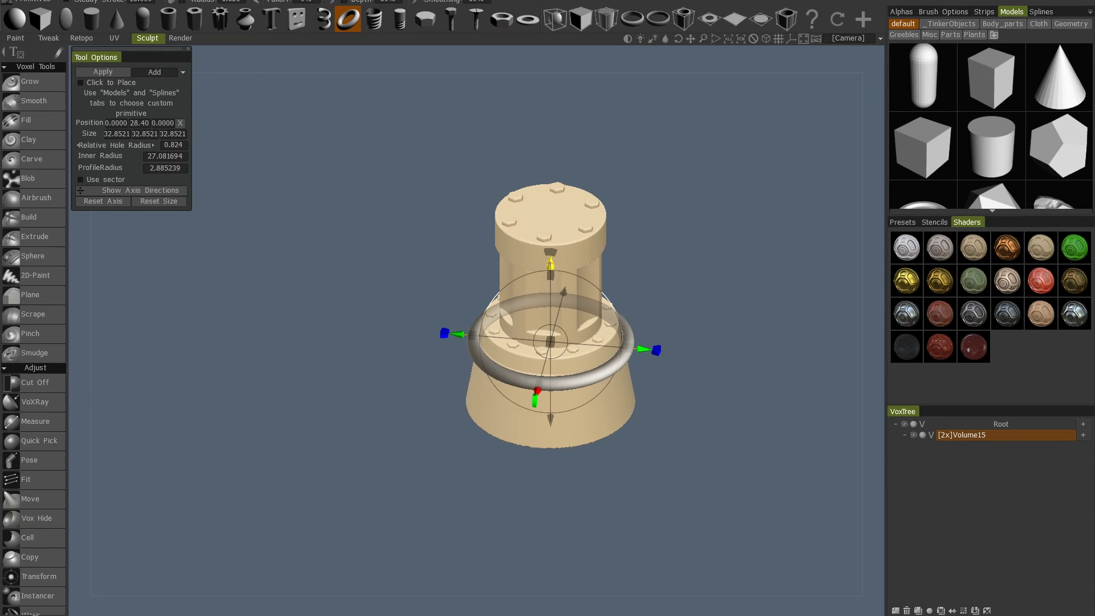
Merge two more torus rings around the base, at about 16.9 in Y sized about 34.5 and at about 4.3 in Y sized about 37.0
left_click_drag(551, 264, 552, 289)
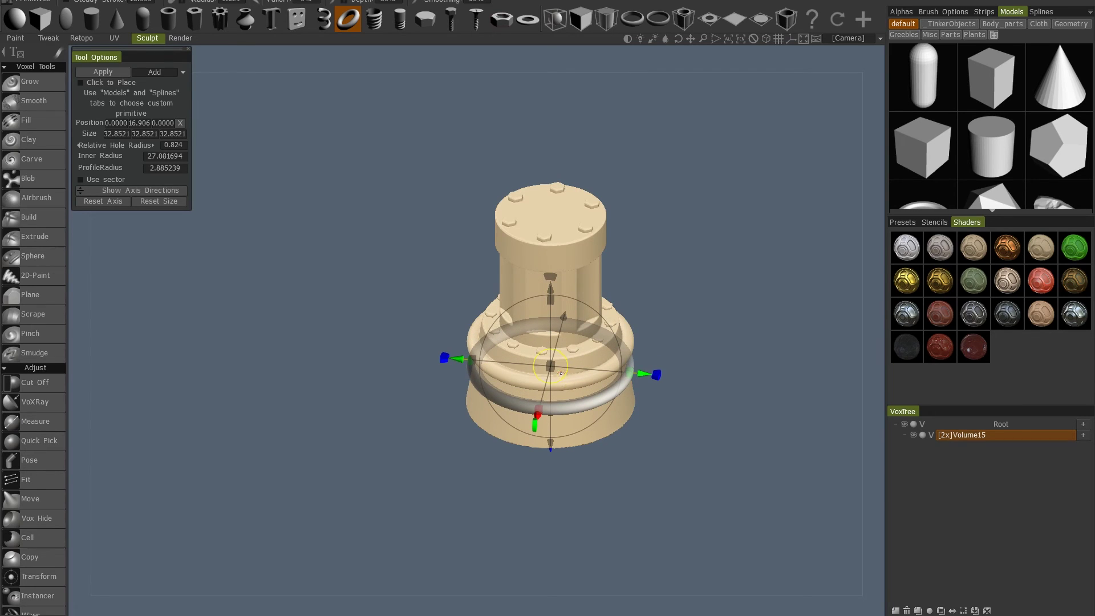
left_click_drag(550, 366, 552, 367)
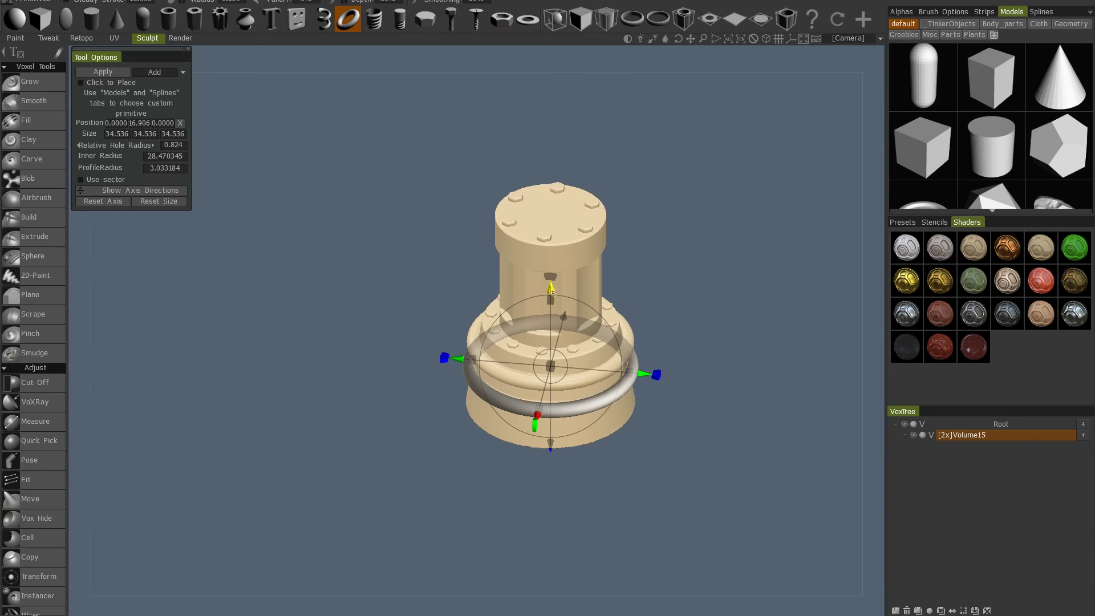
left_click_drag(550, 289, 552, 315)
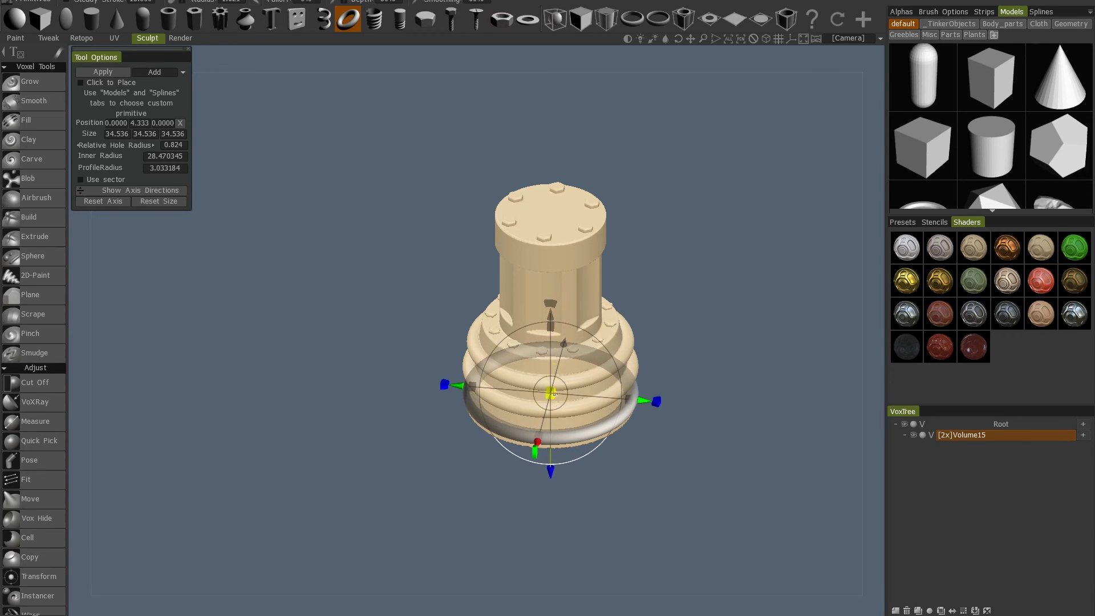
left_click_drag(554, 394, 558, 393)
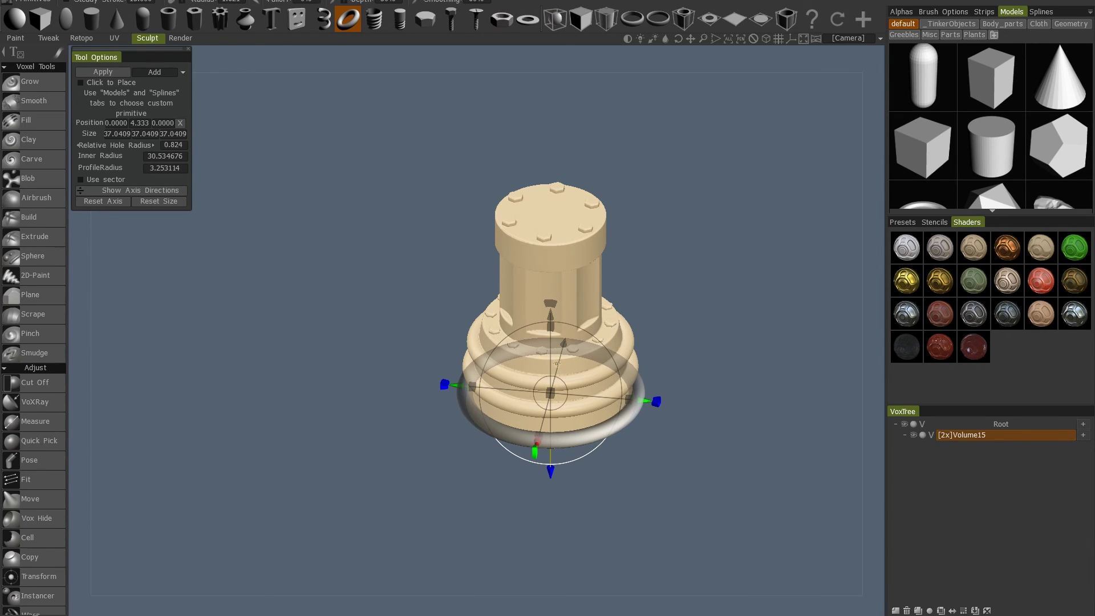
left_click(17, 21)
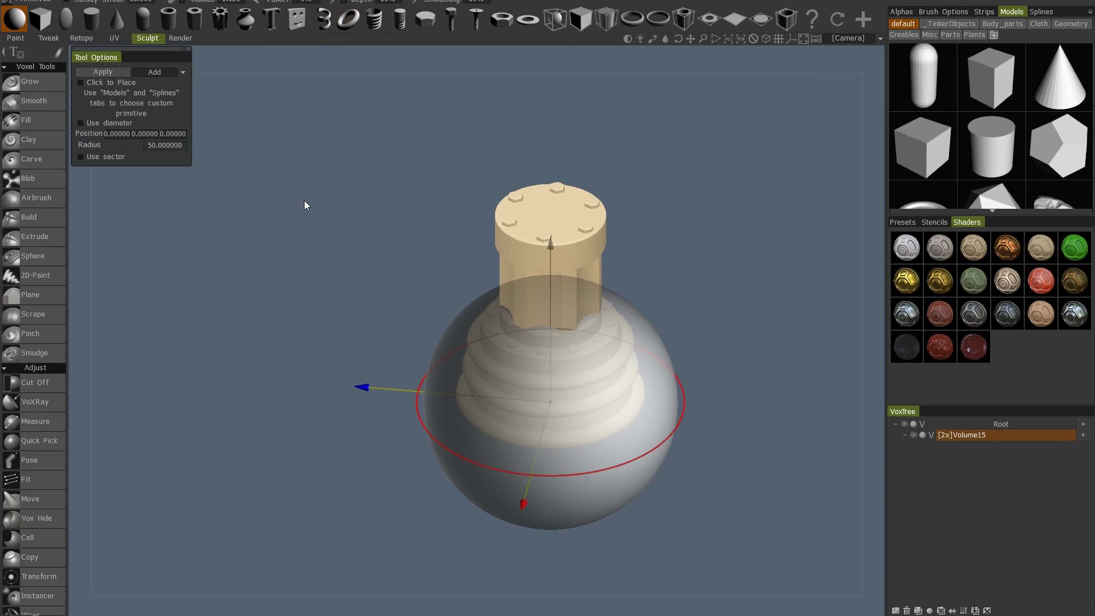
left_click(44, 23)
key("KP_7")
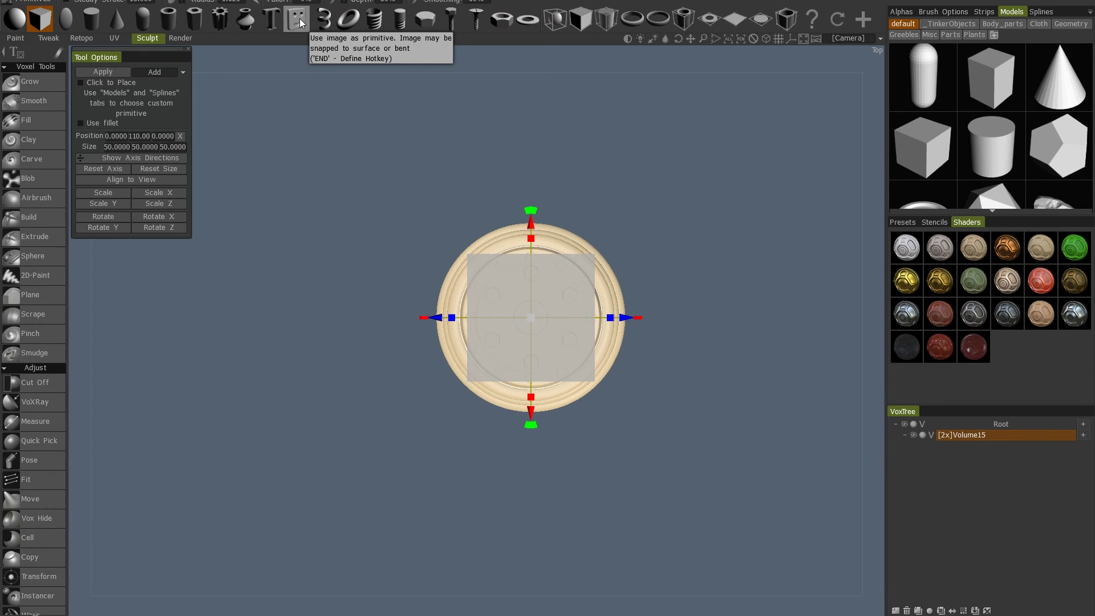
Choose the cylinder primitive, raise its lower end inside the cap to about 72.1 in Y, and narrow it to a radius of about 11.1
left_click(87, 20)
left_click_drag(451, 211, 439, 113)
right_click_drag(373, 111, 360, 155)
middle_click_drag(360, 155, 366, 323)
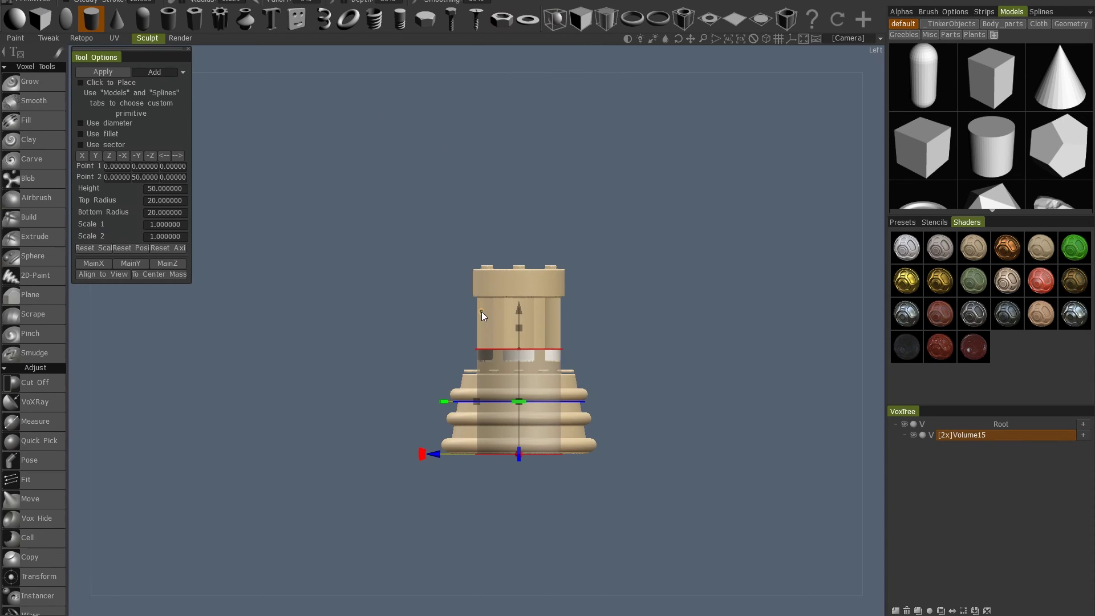
left_click_drag(518, 311, 520, 165)
left_click_drag(566, 251, 543, 251)
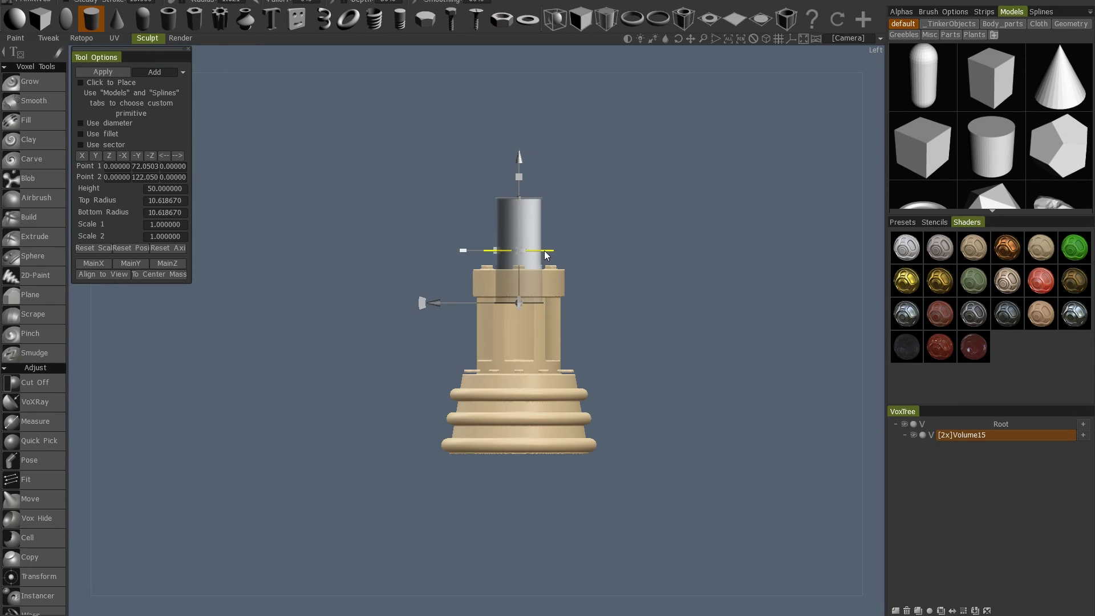
left_click_drag(587, 203, 581, 302)
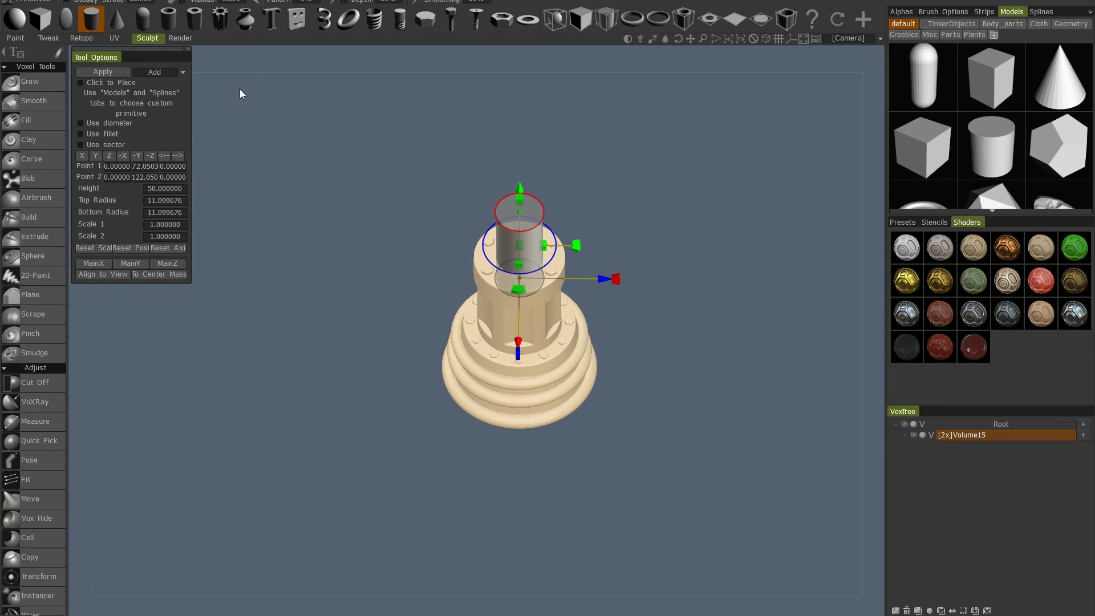
Switch the primitive operation to Subtract and cut a round bore into the cap with the cylinder
left_click(183, 71)
left_click(170, 93)
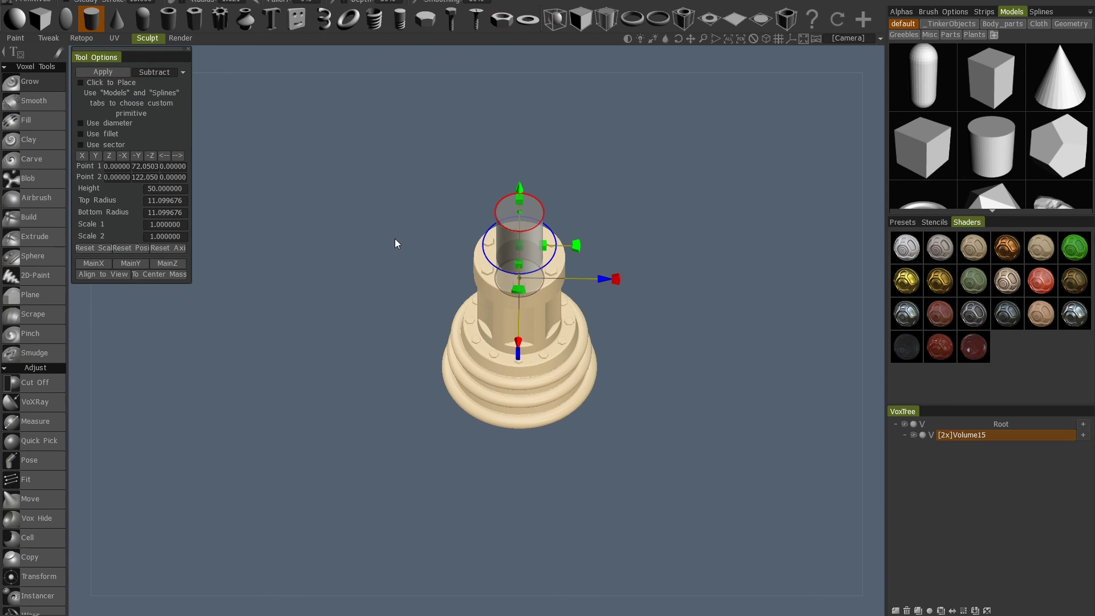
key("Return")
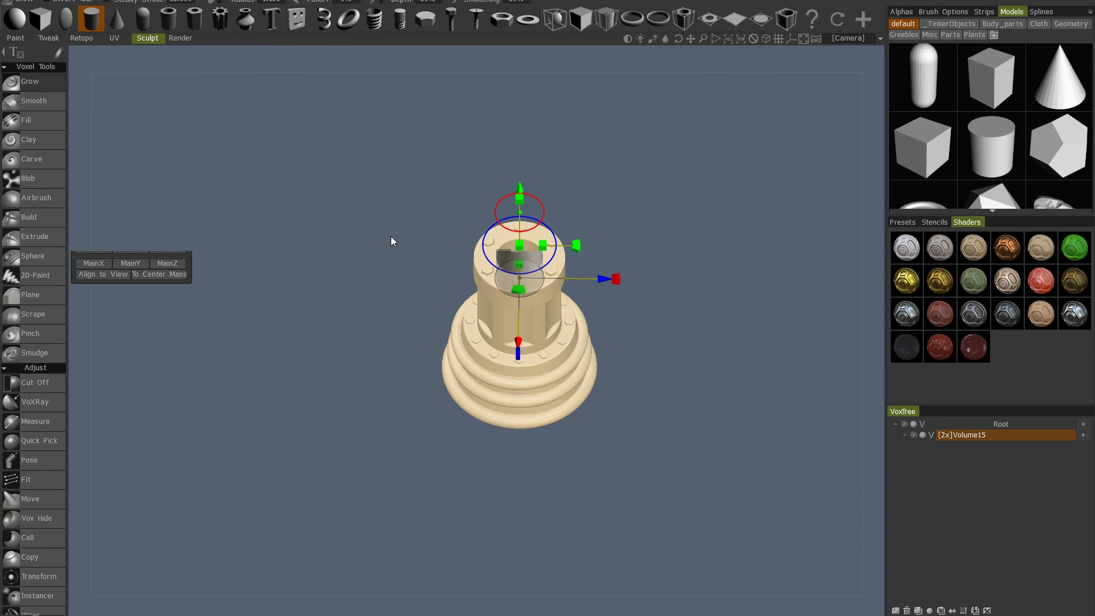
key("Escape")
Increase the voxel resolution of the column's volume from 2x to 4x
right_click_drag(391, 236, 501, 264)
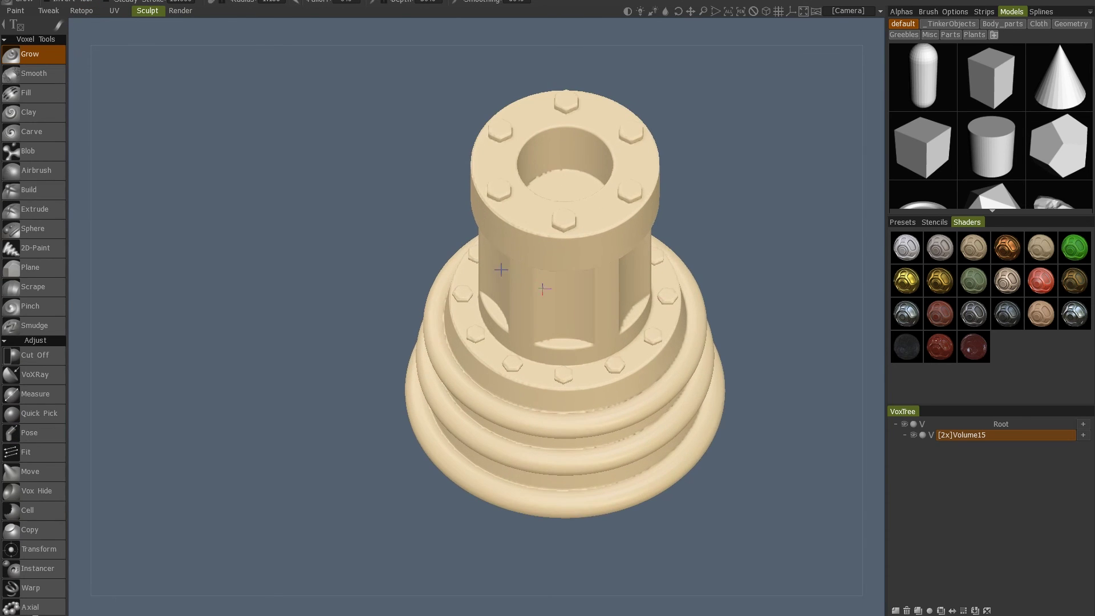
middle_click_drag(402, 262, 343, 306)
left_click_drag(343, 306, 439, 328)
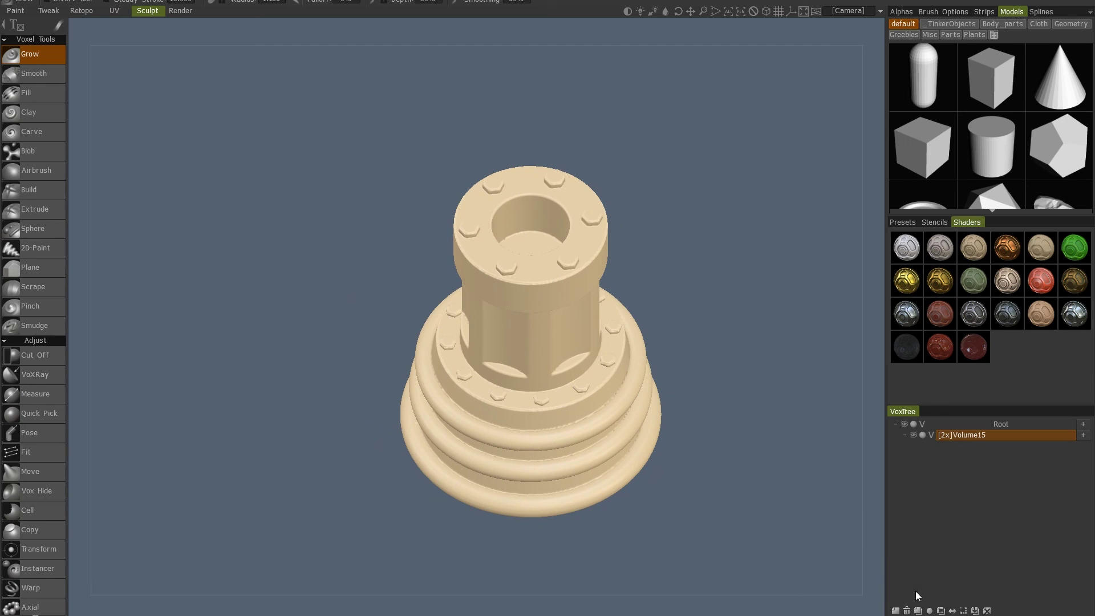
left_click(963, 610)
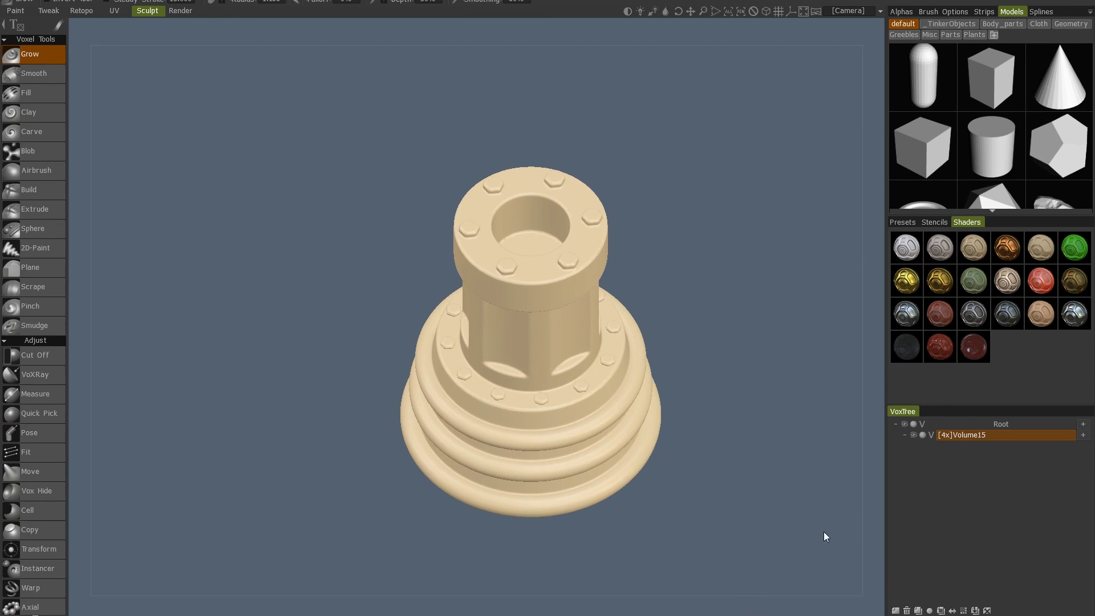
left_click_drag(824, 531, 712, 391)
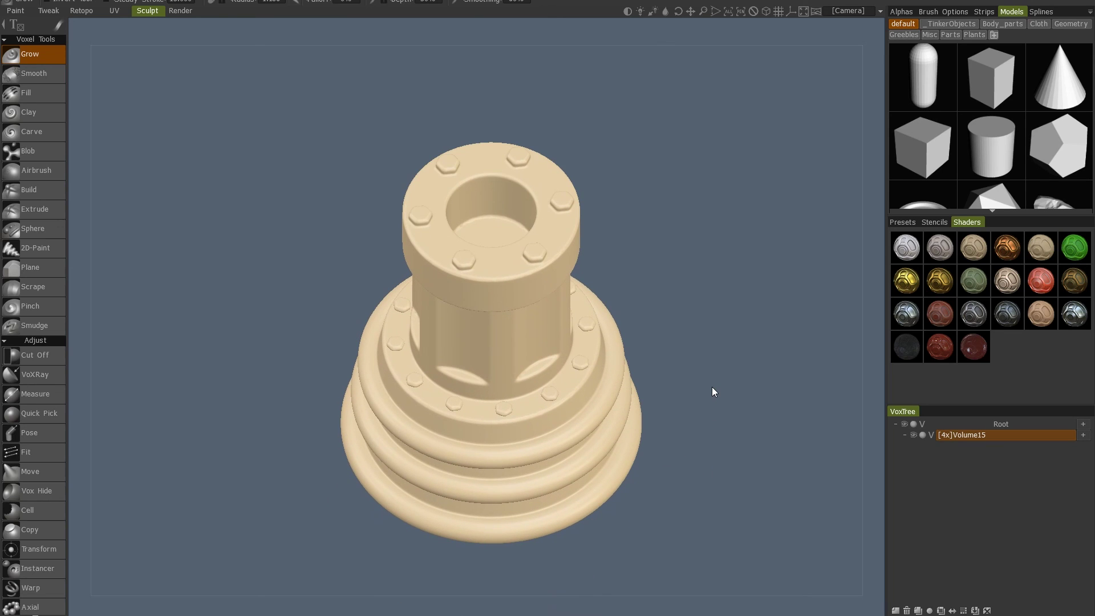